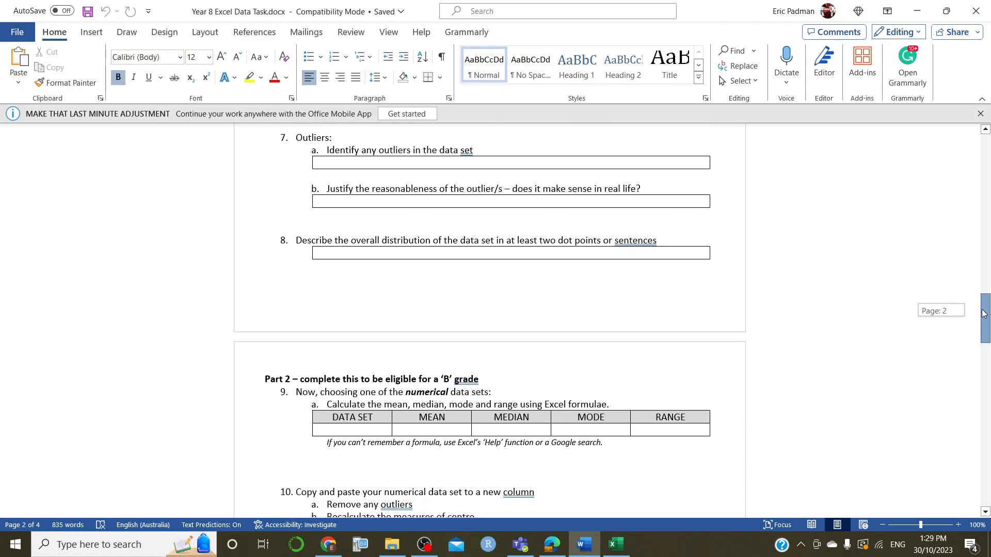
# Step: Switch to the Excel spreadsheet, move the "Time spent playing games" chart fully into view to check for outliers, and return to Word
pyautogui.click(617, 544)
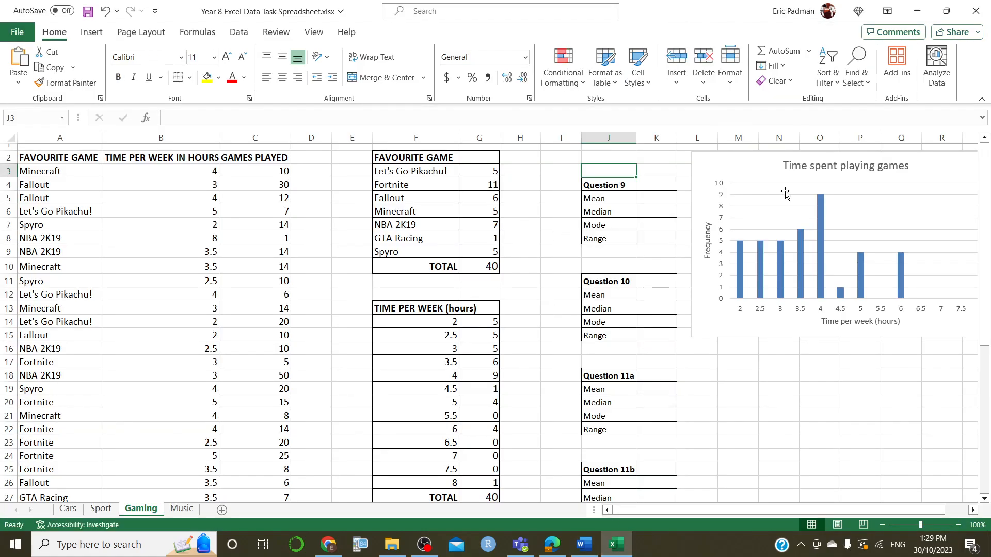
pyautogui.click(915, 195)
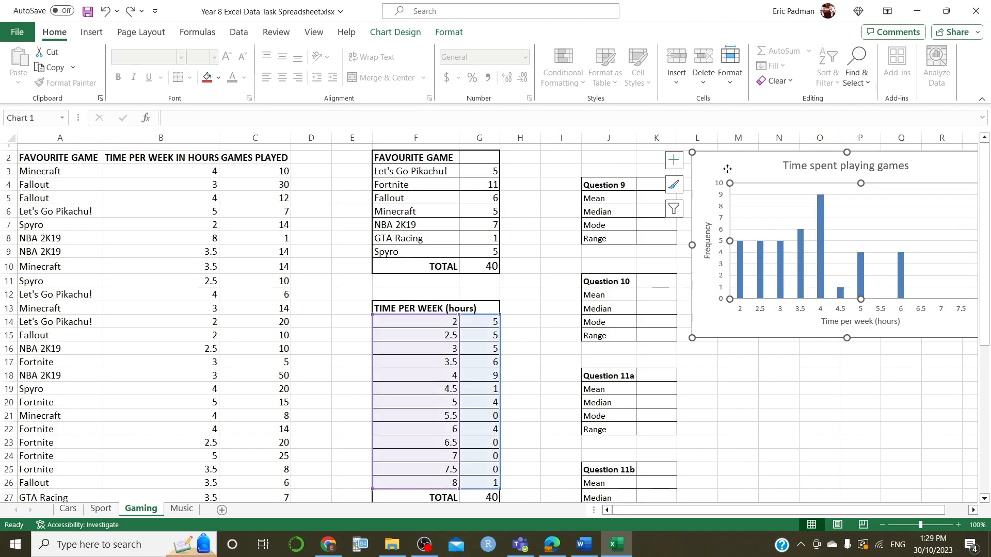
pyautogui.moveTo(727, 169); pyautogui.dragTo(555, 262)
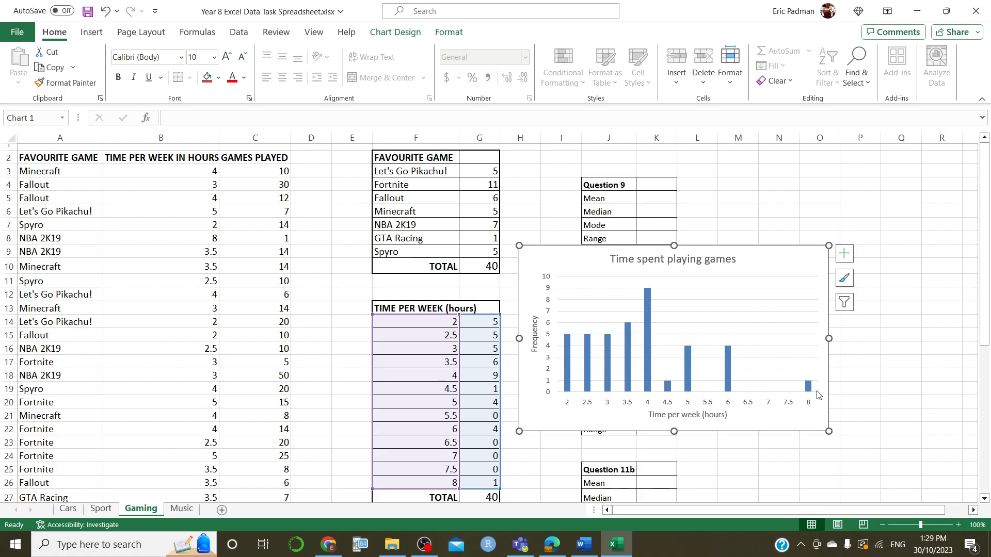
pyautogui.click(918, 11)
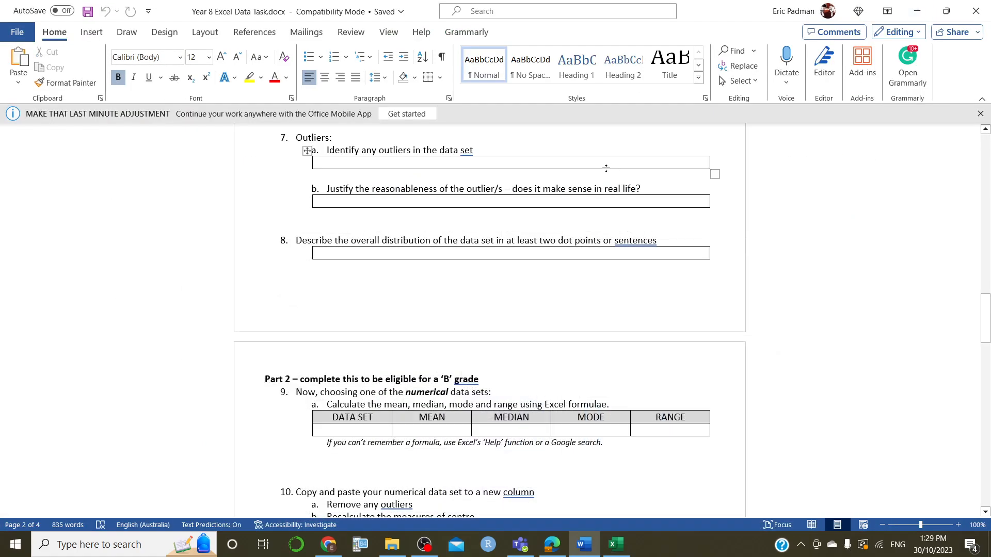
# Step: Answer question 7a with "1 person plays videogames for 1 hour per week"
pyautogui.click(348, 163)
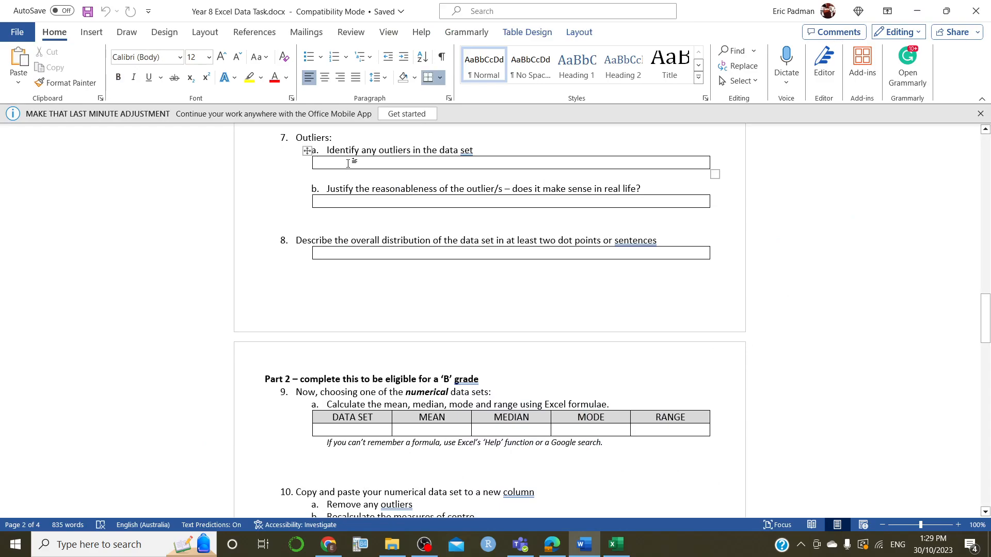
pyautogui.write('1')
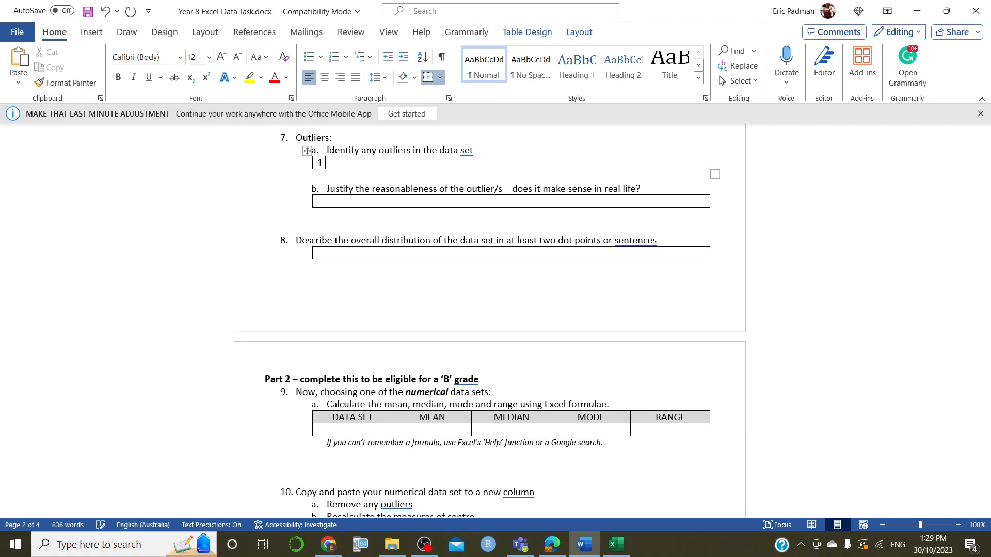
pyautogui.write(' person plays videogames ')
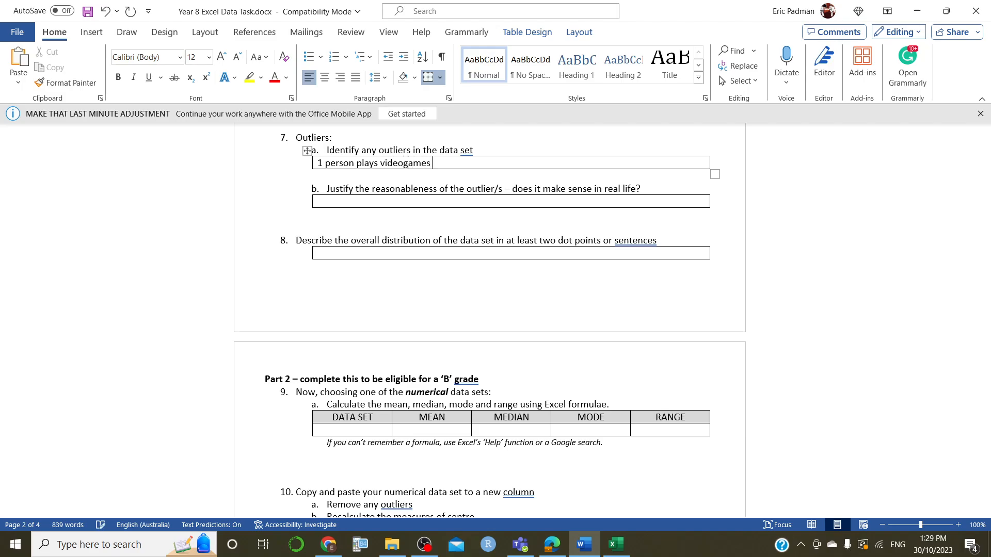
pyautogui.write('for 1 hour per week')
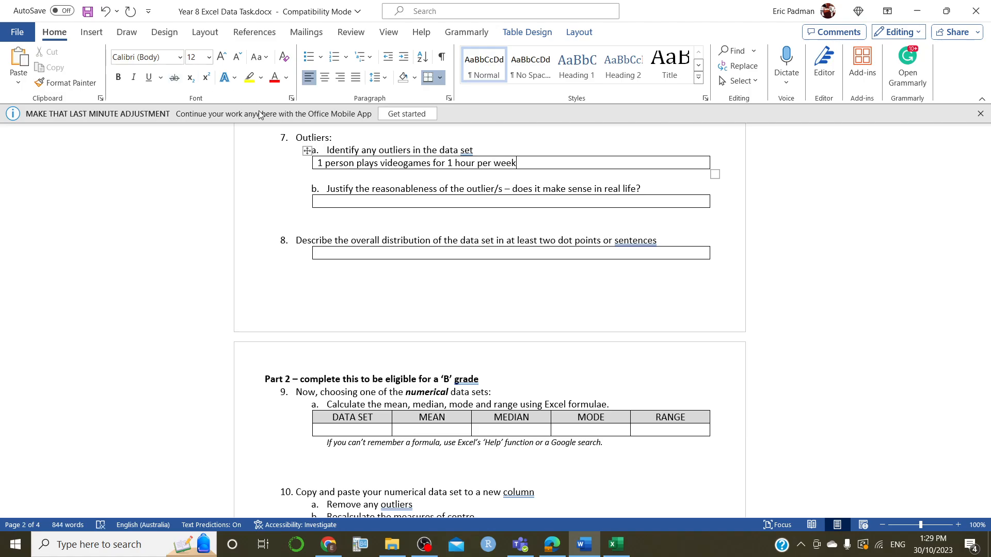
# Step: Answer question 7b with "It is extreme but is possible."
pyautogui.click(336, 205)
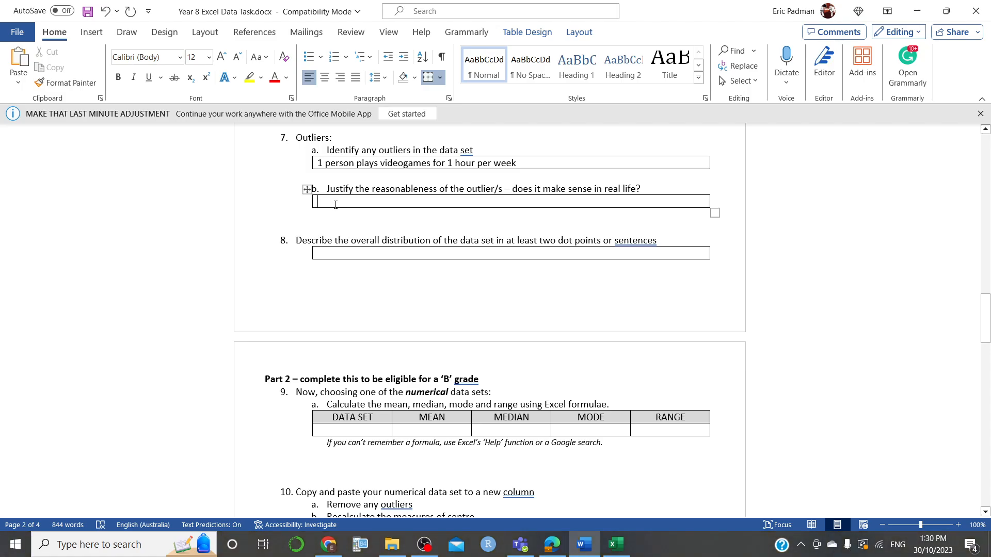
pyautogui.write('It is ')
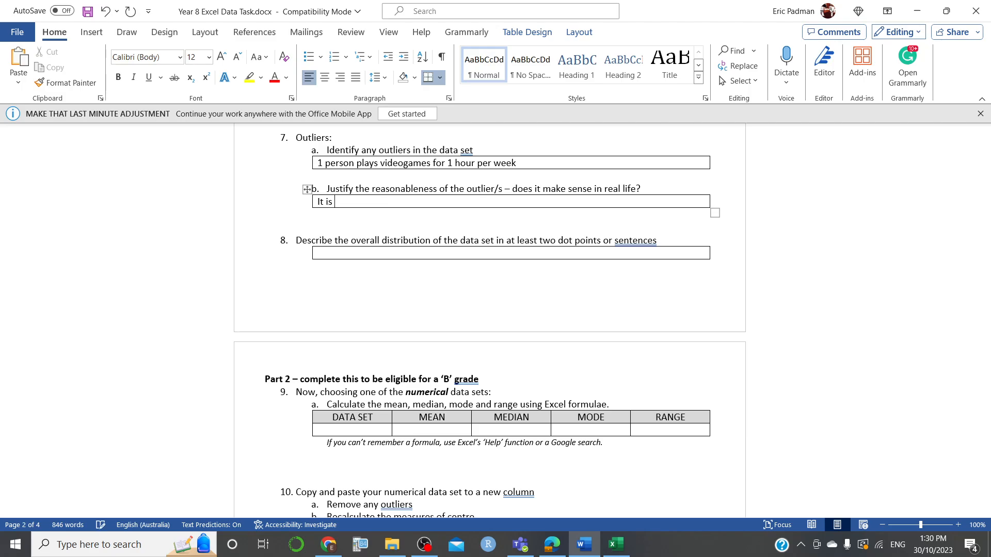
pyautogui.write('extreme but is possible.')
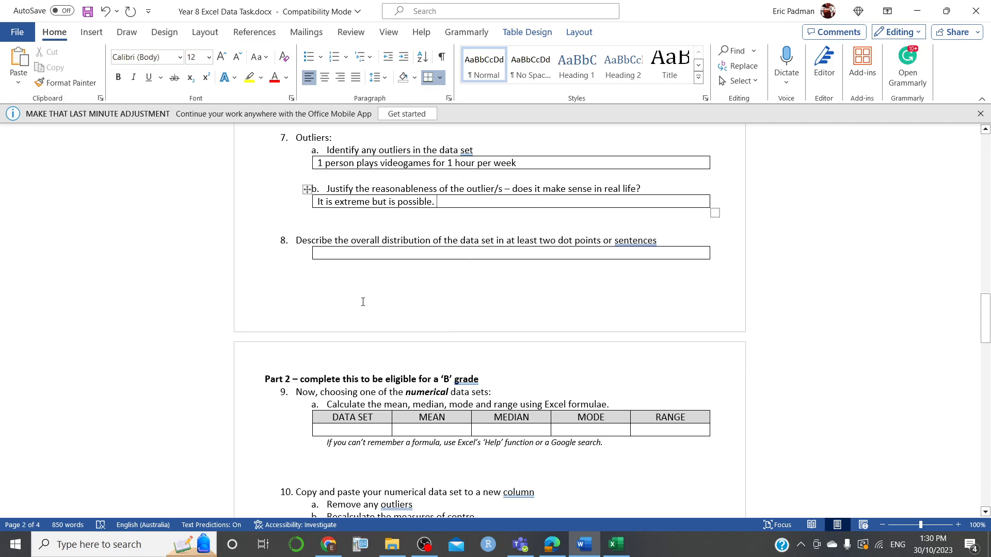
# Step: Place the cursor in the question 8 answer box and examine the "Time spent playing games" graph under question 3a
pyautogui.rightClick(328, 198)
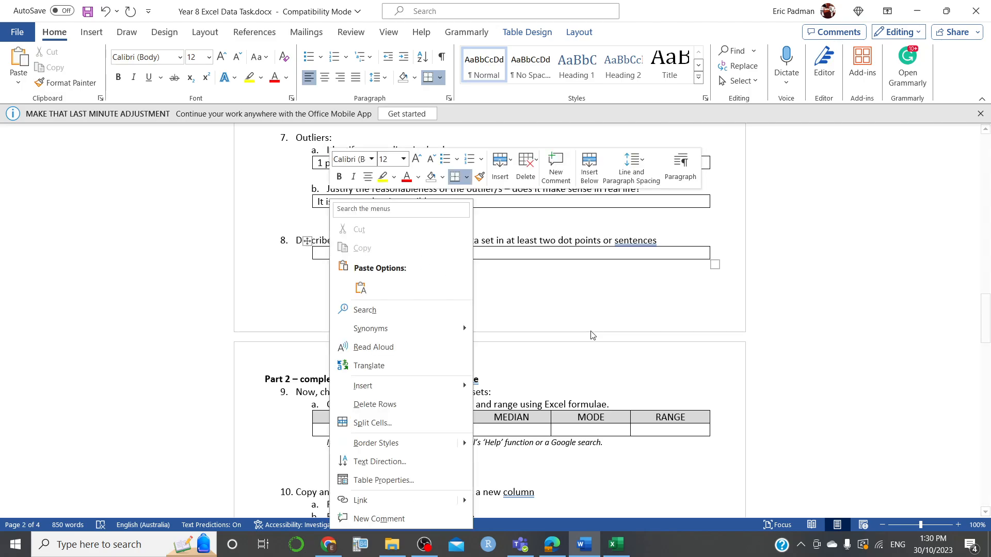
pyautogui.click(582, 298)
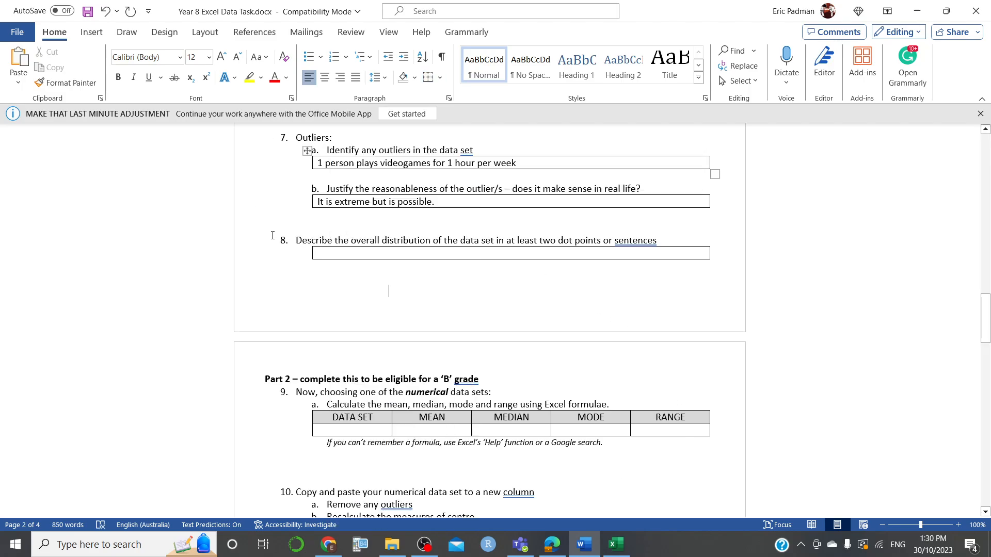
pyautogui.click(334, 256)
pyautogui.rightClick(335, 256)
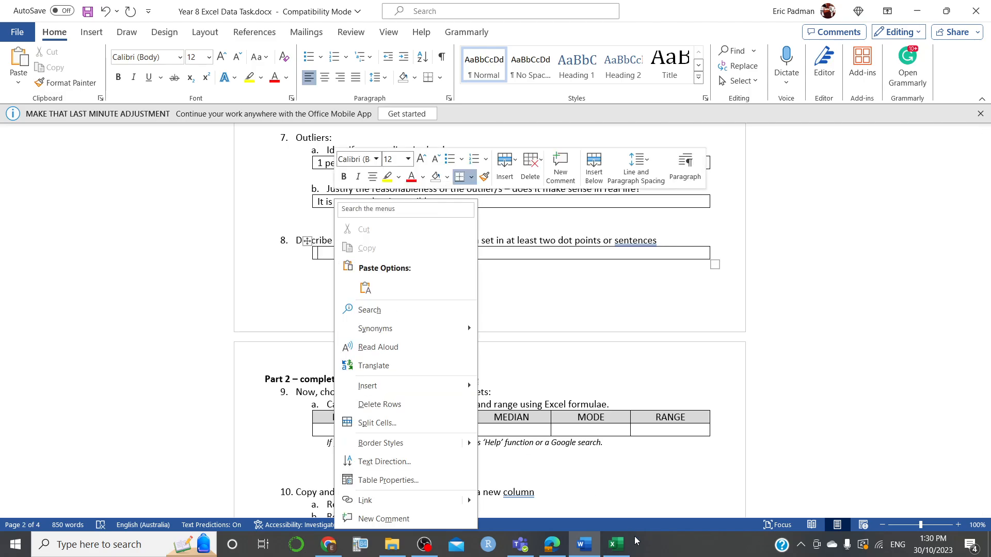
pyautogui.rightClick(617, 543)
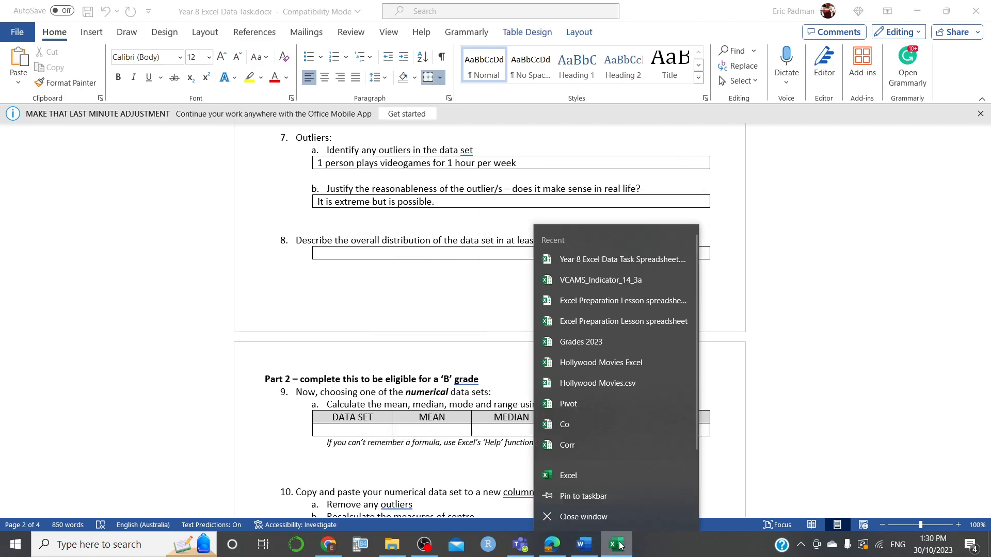
pyautogui.click(935, 295)
pyautogui.moveTo(988, 351); pyautogui.dragTo(987, 258)
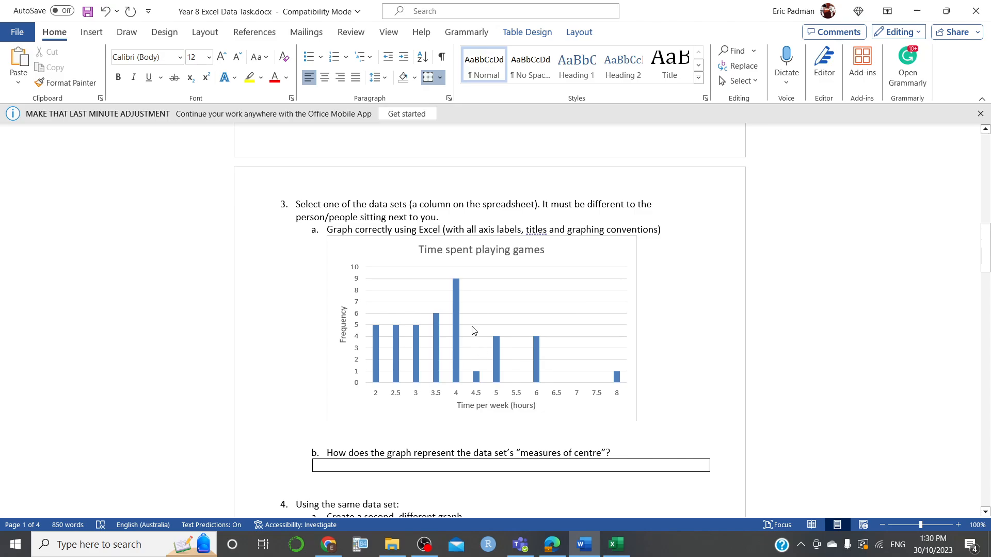
pyautogui.moveTo(983, 268); pyautogui.dragTo(987, 331)
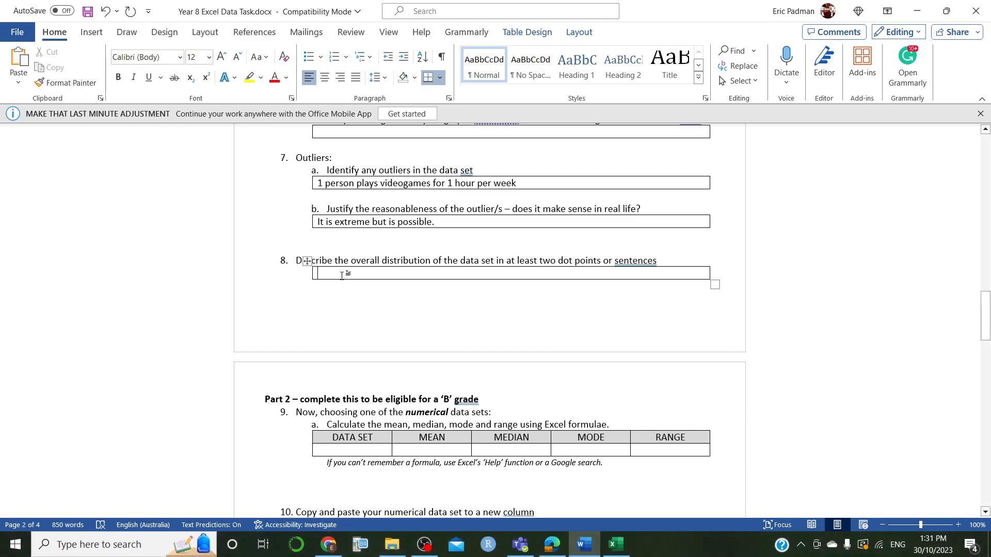
# Step: Answer question 8 with two lines: "Positively skewed" and "Peaks at 4 hours per week (mode)"
pyautogui.write('Posi')
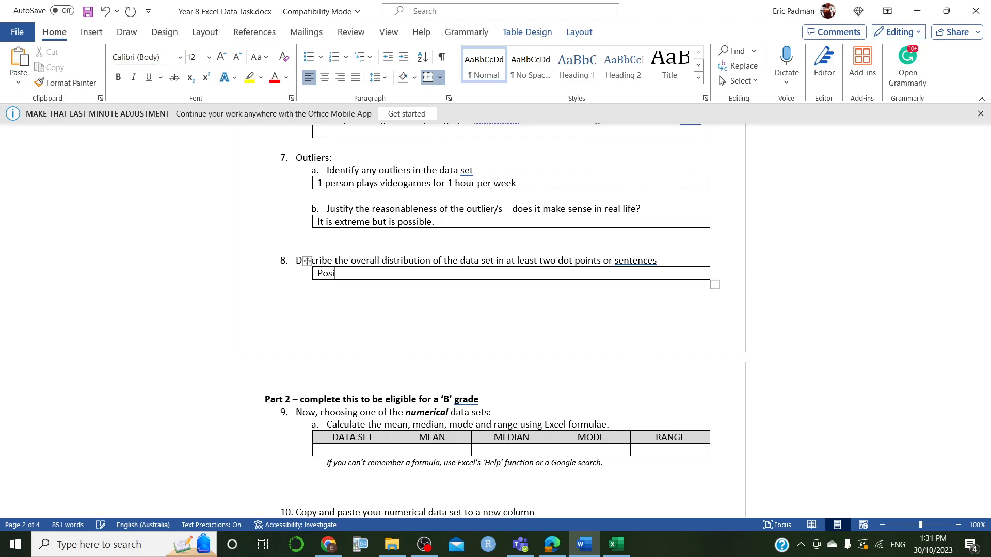
pyautogui.write('tively skewed')
pyautogui.press('Return')
pyautogui.write('Peaks')
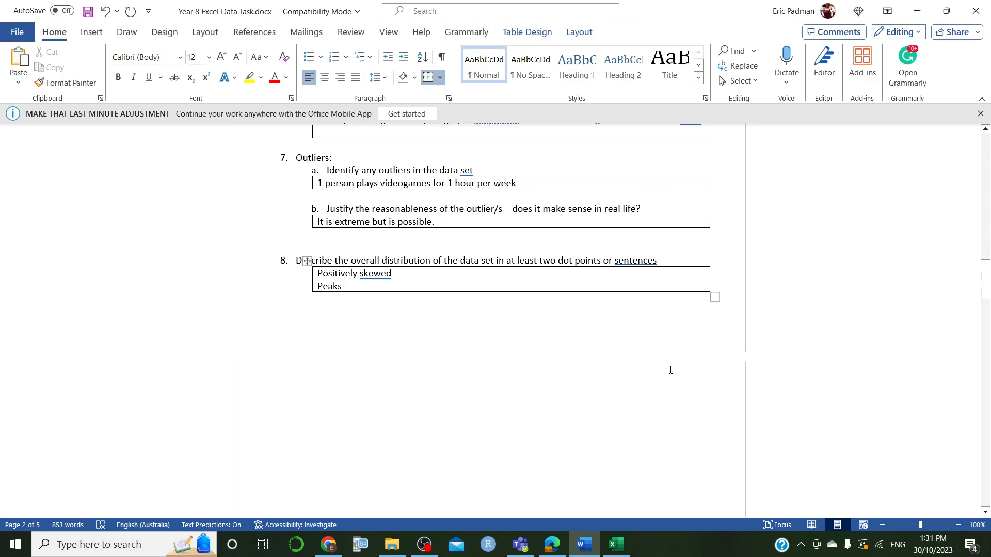
pyautogui.moveTo(984, 283); pyautogui.dragTo(987, 257)
pyautogui.write('s at 4 hours per')
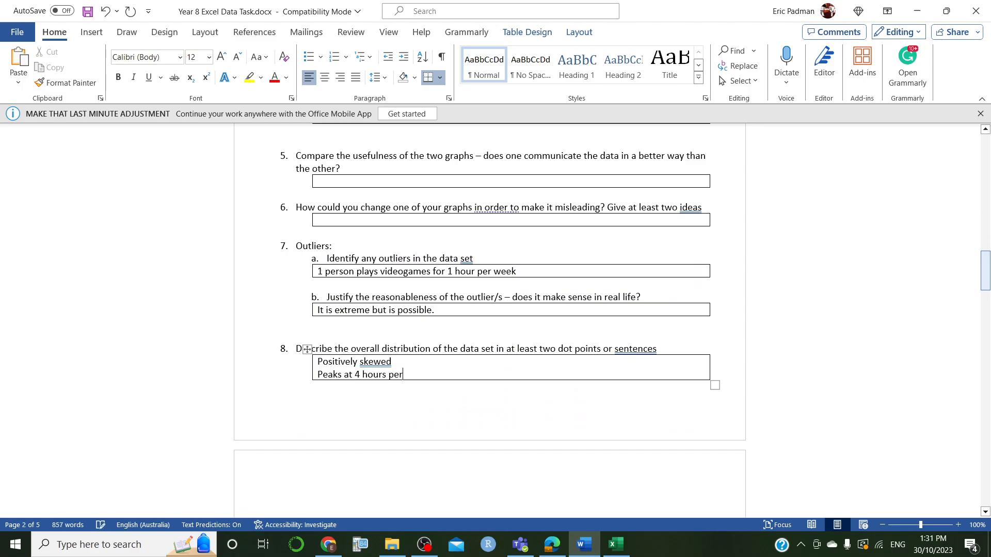
pyautogui.write('k')
pyautogui.click(692, 155)
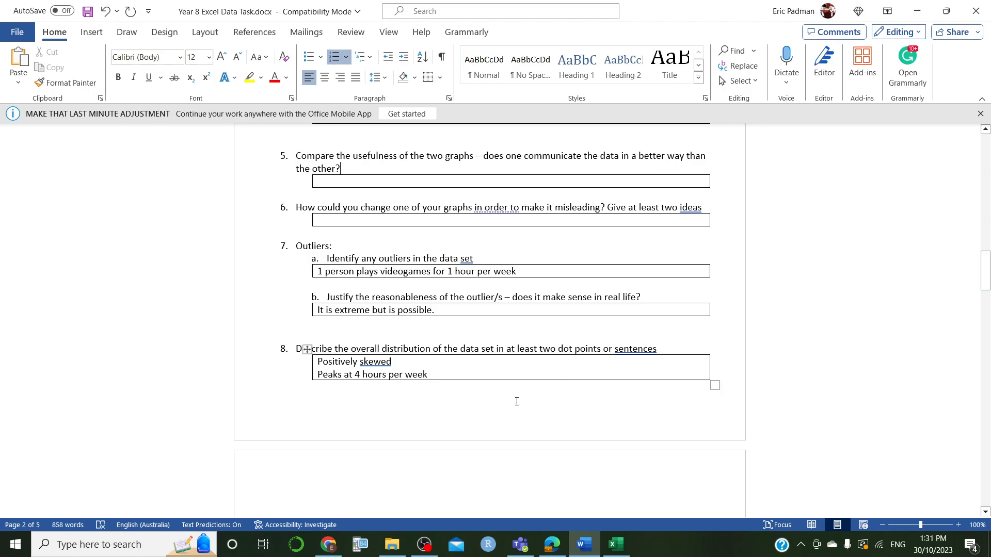
pyautogui.click(454, 374)
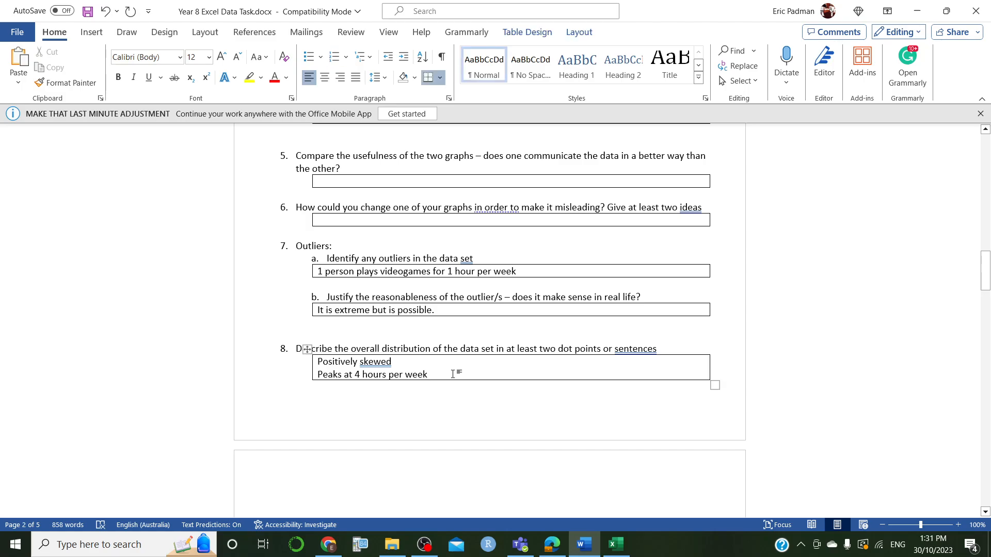
pyautogui.write('(mode)')
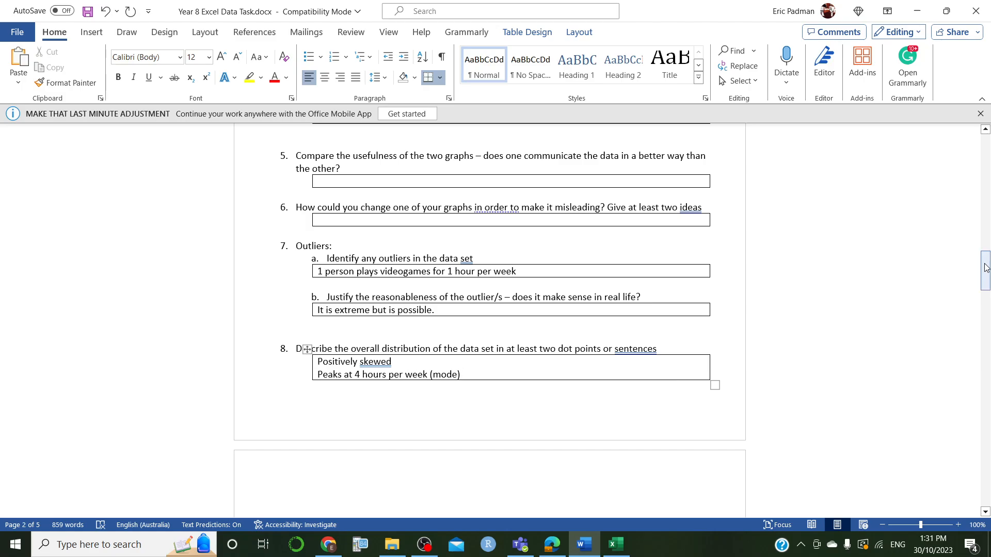
# Step: Fill the DATA SET cell of the question 9 table with "Videogames" and "Hours per week" on two lines
pyautogui.moveTo(988, 294)
pyautogui.mouseDown()
pyautogui.moveTo(987, 325)
pyautogui.moveTo(988, 291)
pyautogui.mouseUp()
pyautogui.click(573, 292)
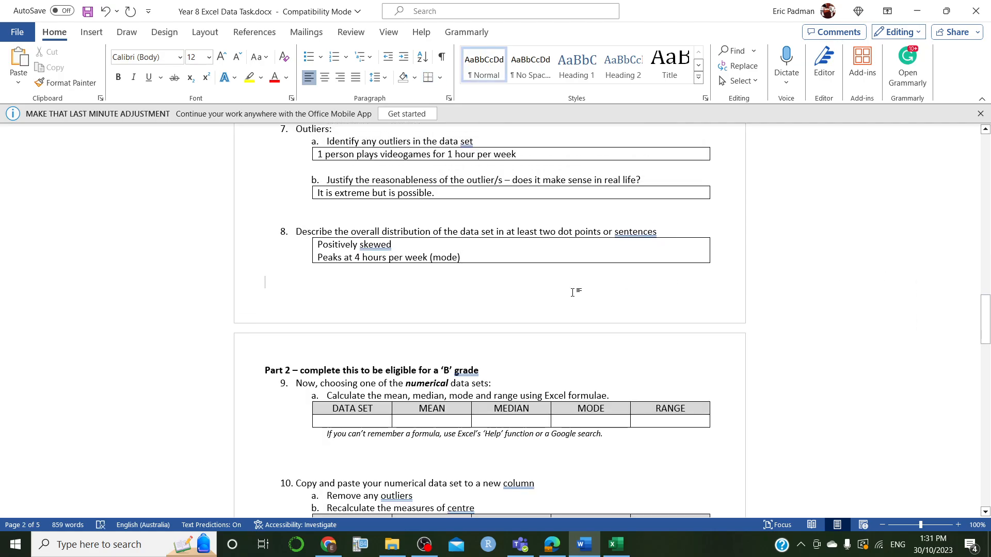
pyautogui.click(329, 421)
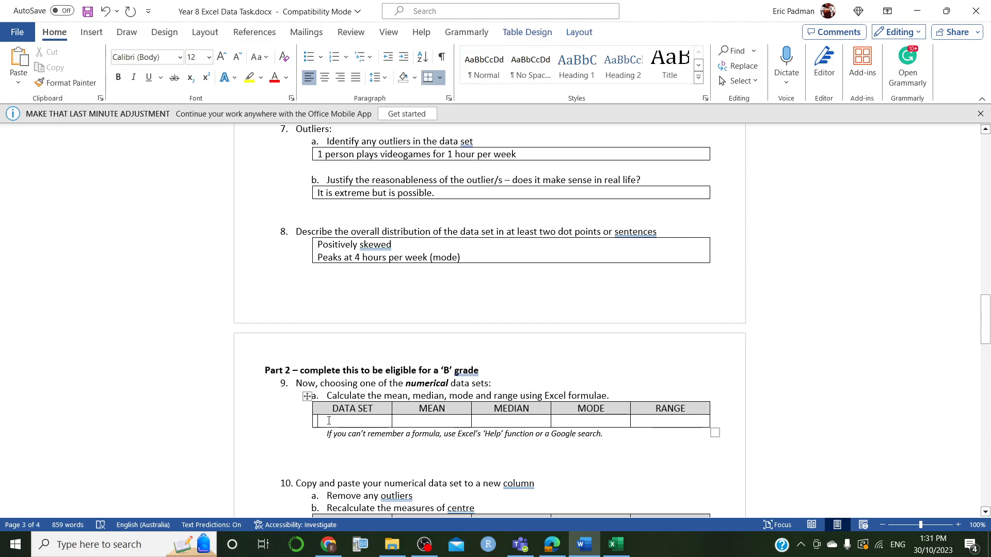
pyautogui.write('Video')
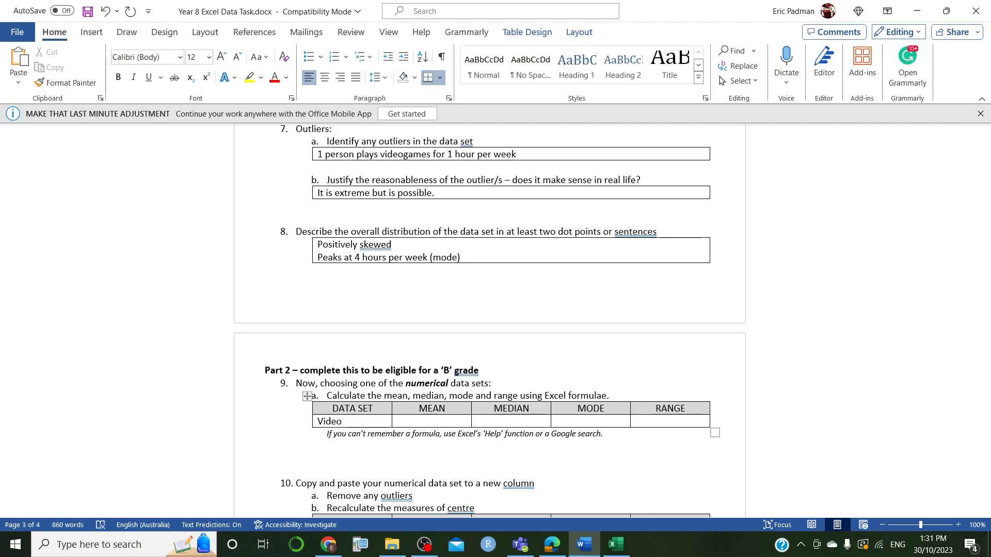
pyautogui.write('games')
pyautogui.press('Return')
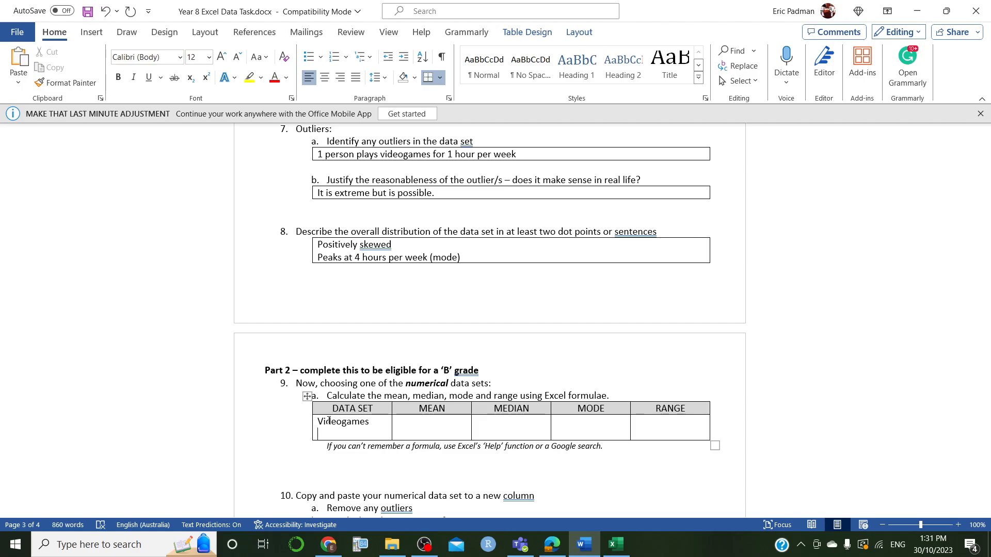
pyautogui.write('Hours per week')
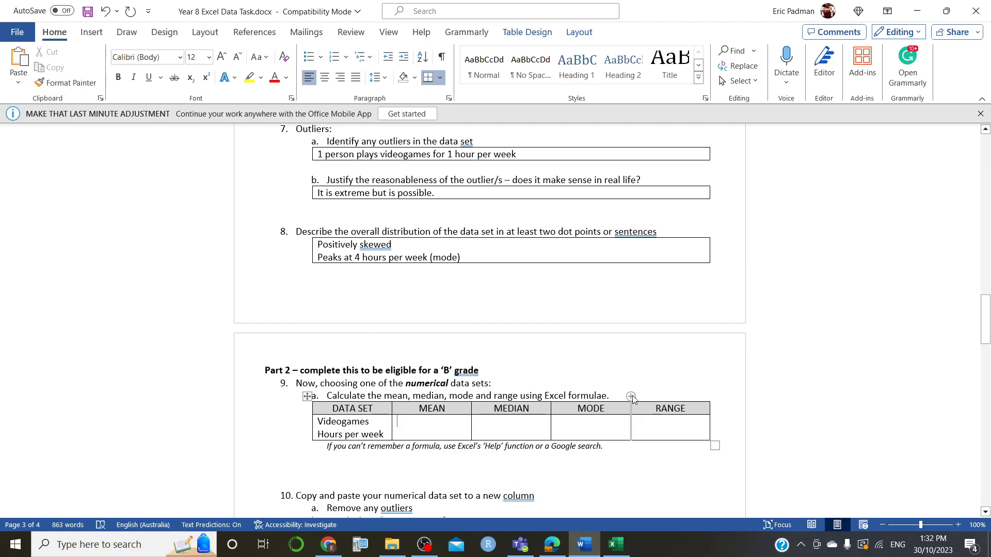
# Step: Switch to the Excel spreadsheet, move the chart clear of the question tables, and start a formula in the Question 9 Mean cell
pyautogui.click(617, 546)
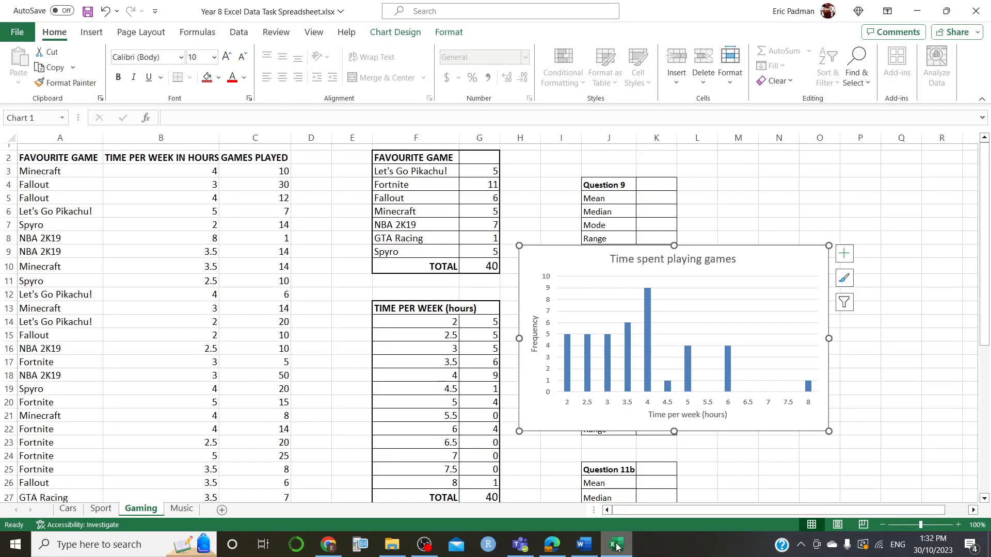
pyautogui.moveTo(736, 261); pyautogui.dragTo(943, 200)
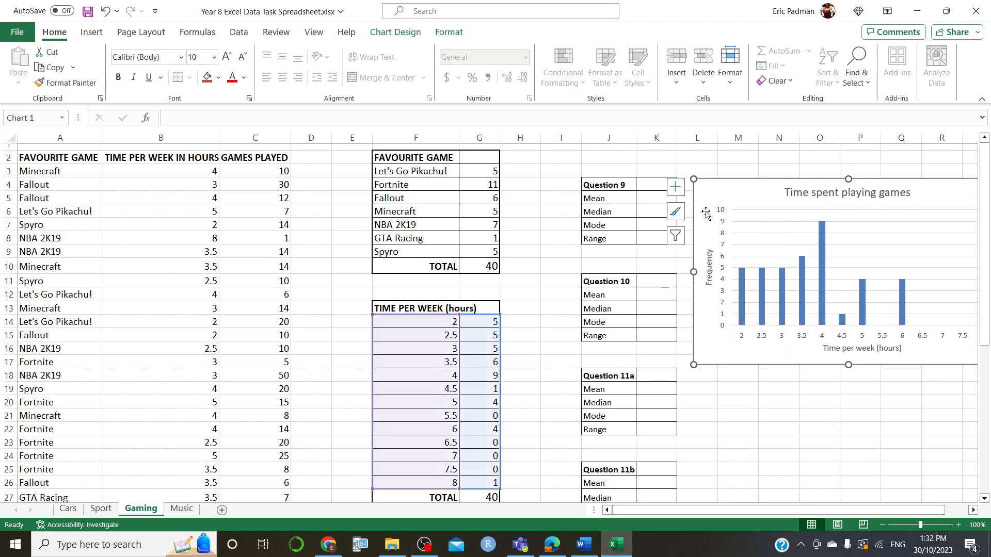
pyautogui.click(654, 198)
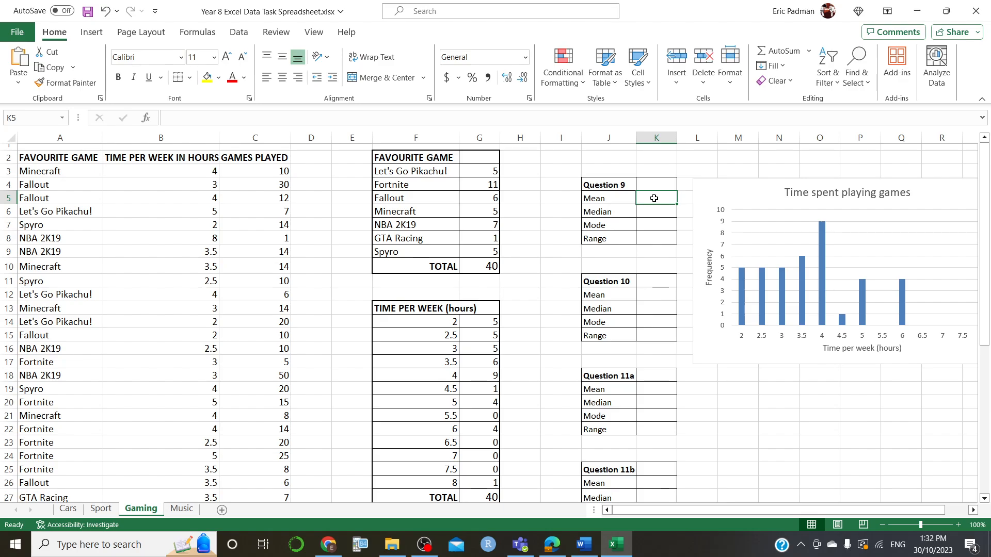
pyautogui.write('=')
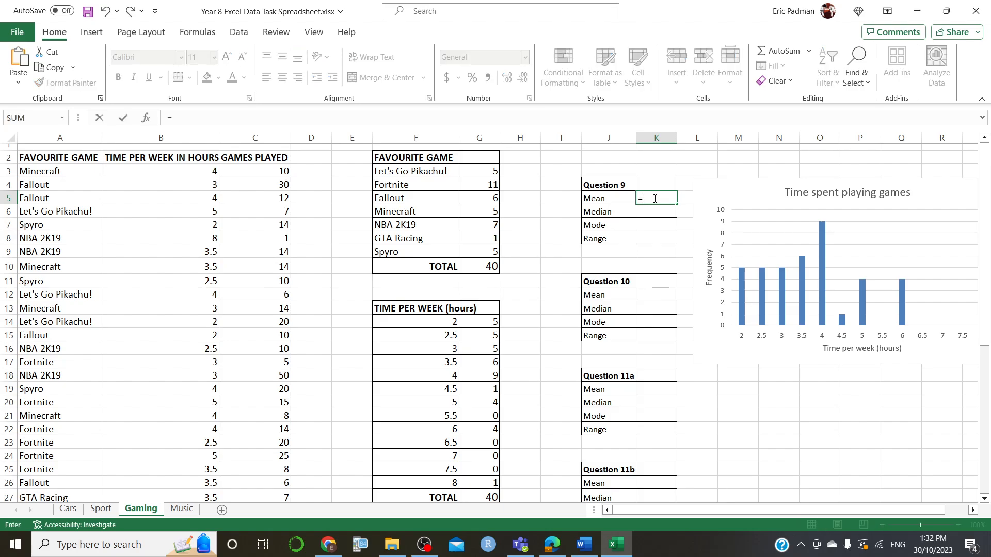
pyautogui.write('mea')
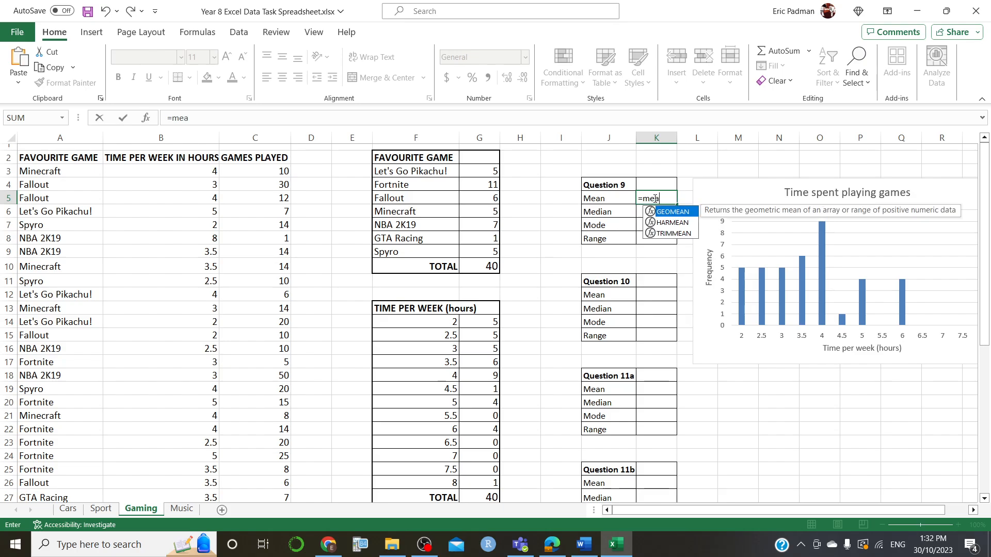
pyautogui.press('Escape')
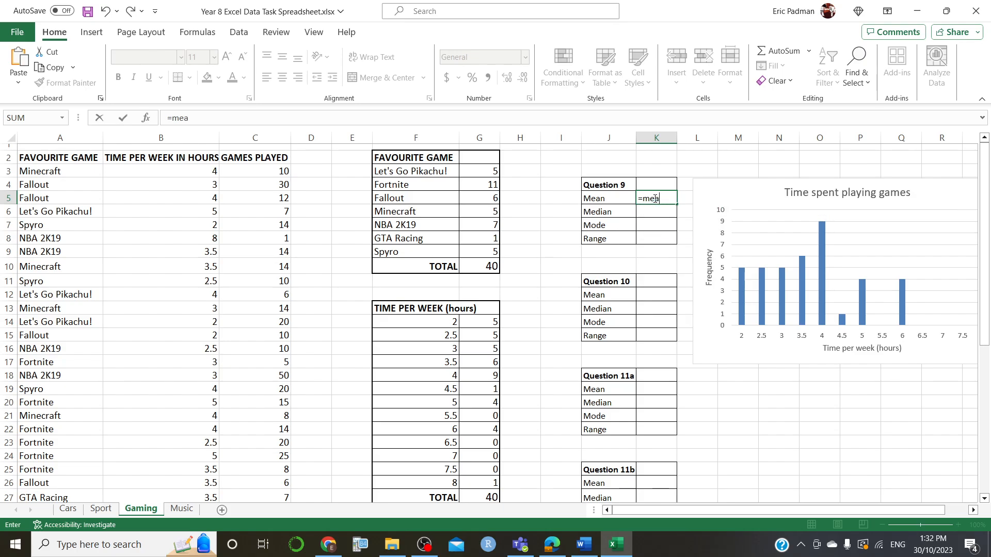
pyautogui.press('BackSpace')
pyautogui.press('BackSpace')
pyautogui.press('BackSpace')
# Step: Calculate the Question 9 mean with an AVERAGE formula over the time per week data in B3:B42
pyautogui.write('AVE')
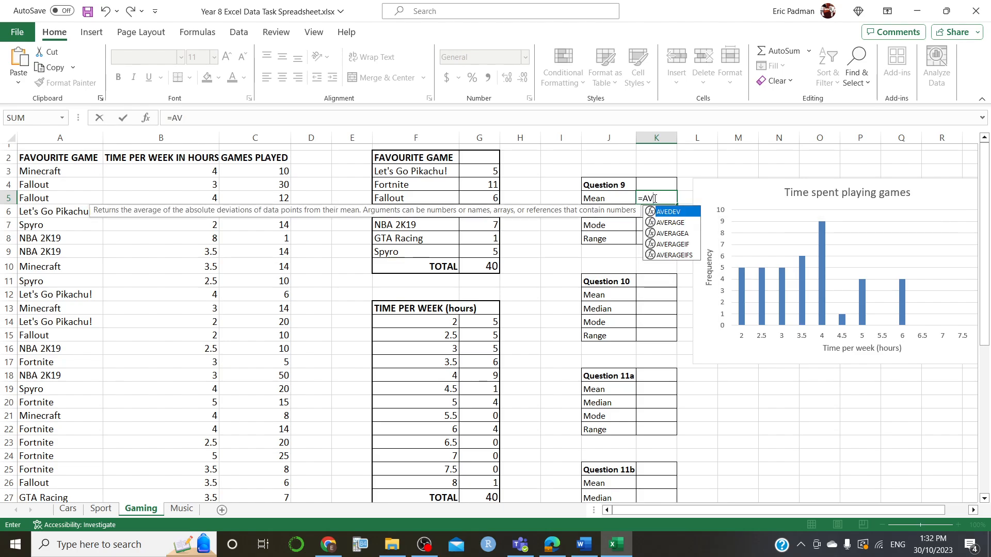
pyautogui.doubleClick(670, 223)
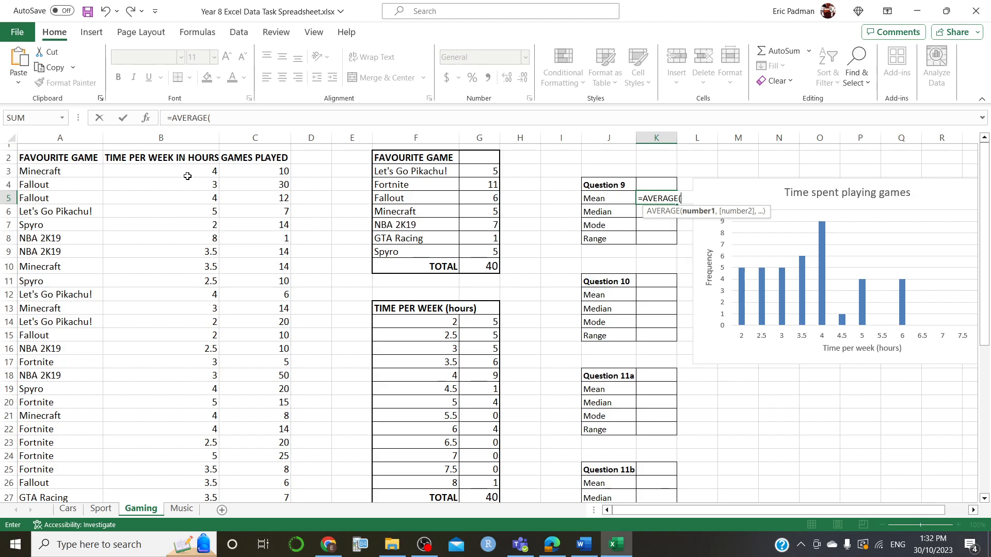
pyautogui.moveTo(189, 171); pyautogui.dragTo(186, 461)
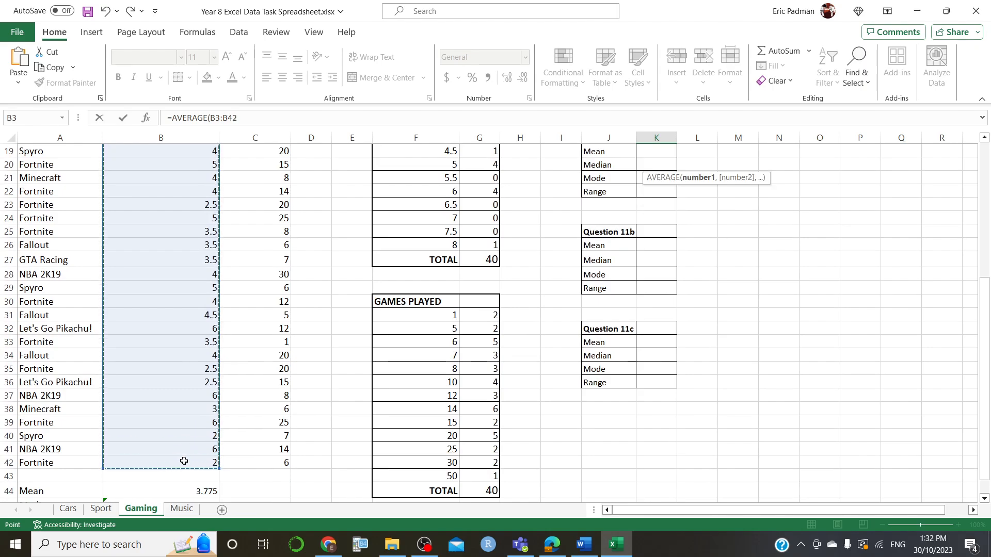
pyautogui.moveTo(989, 338); pyautogui.dragTo(987, 138)
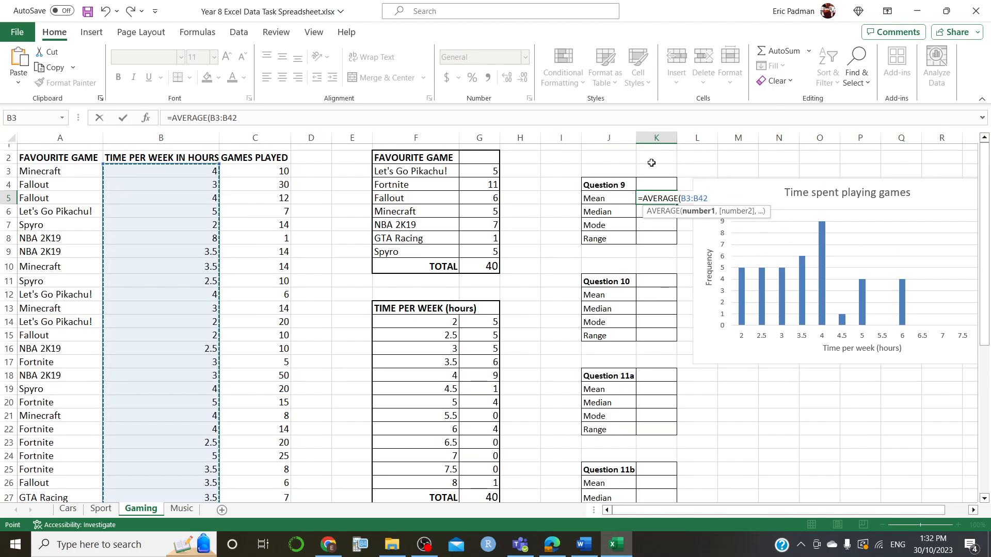
pyautogui.write(')')
pyautogui.press('Return')
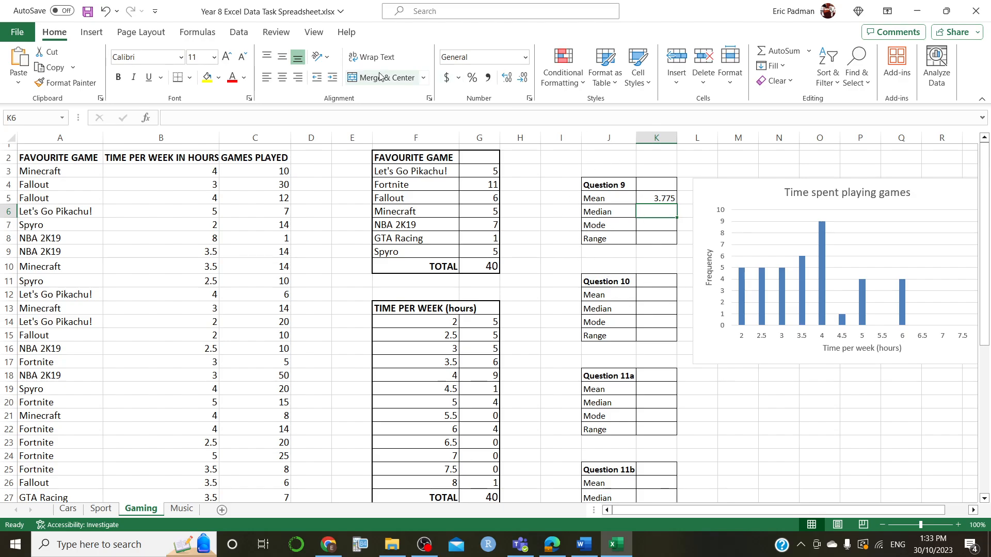
# Step: Display the Question 9 mean with two decimal places
pyautogui.click(663, 199)
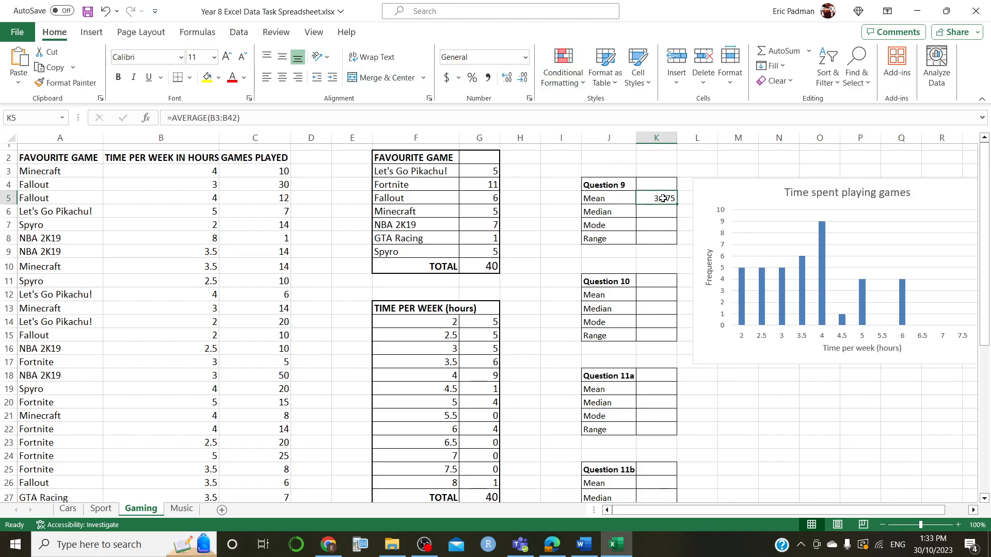
pyautogui.click(332, 79)
pyautogui.click(317, 78)
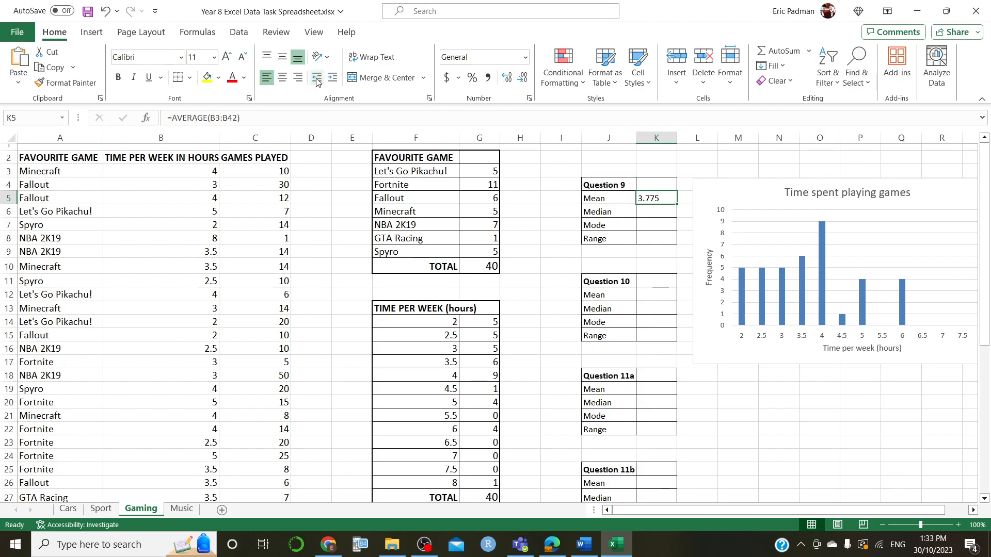
pyautogui.click(247, 35)
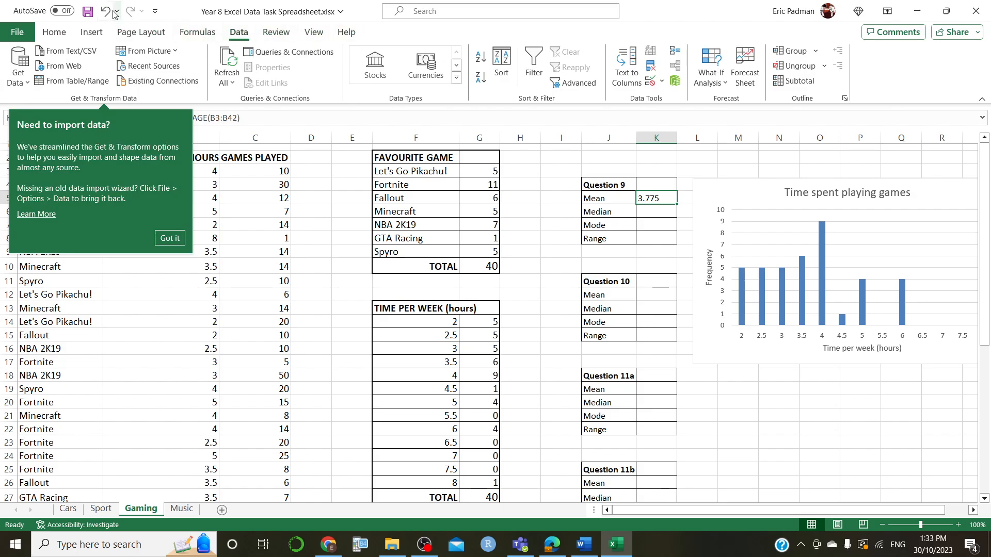
pyautogui.click(60, 32)
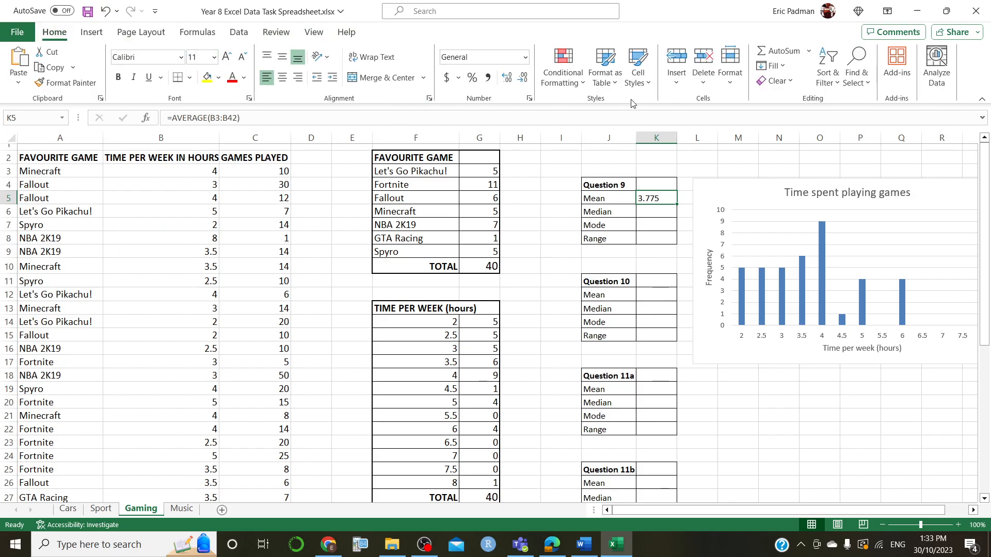
pyautogui.click(507, 78)
pyautogui.click(524, 77)
pyautogui.click(524, 78)
pyautogui.click(524, 77)
pyautogui.click(511, 78)
# Step: Calculate the Question 9 median with a MEDIAN formula over the time per week data in B3:B42
pyautogui.click(647, 213)
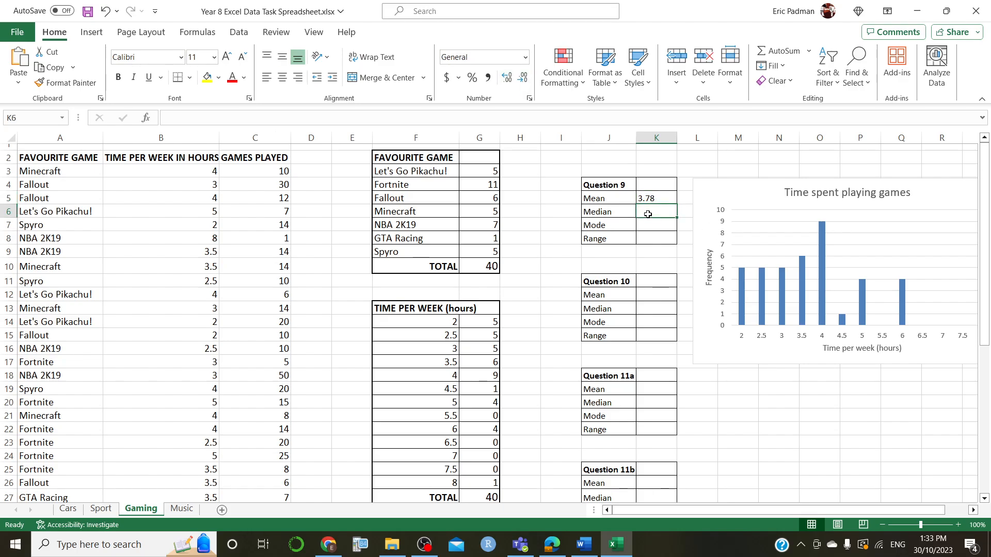
pyautogui.write('=-')
pyautogui.press('BackSpace')
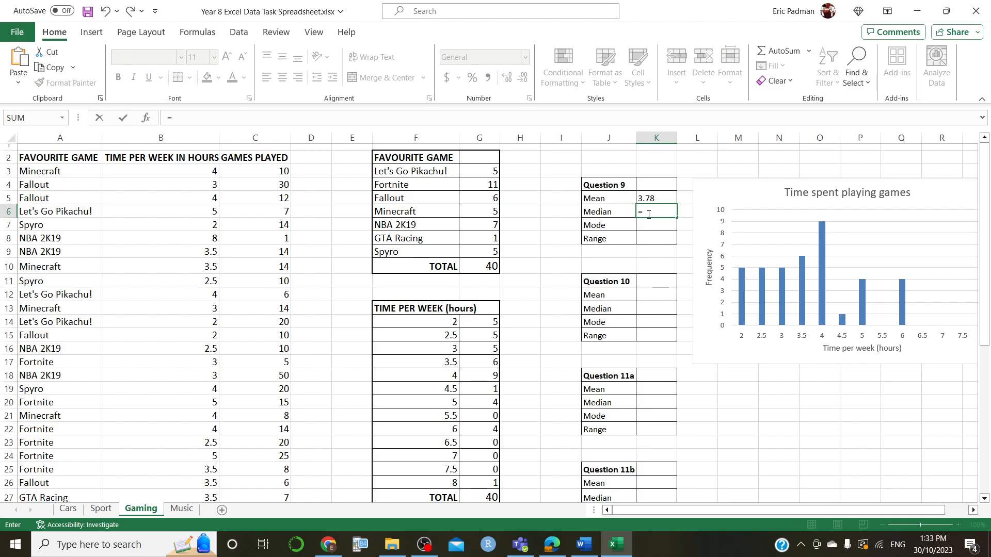
pyautogui.write('MED')
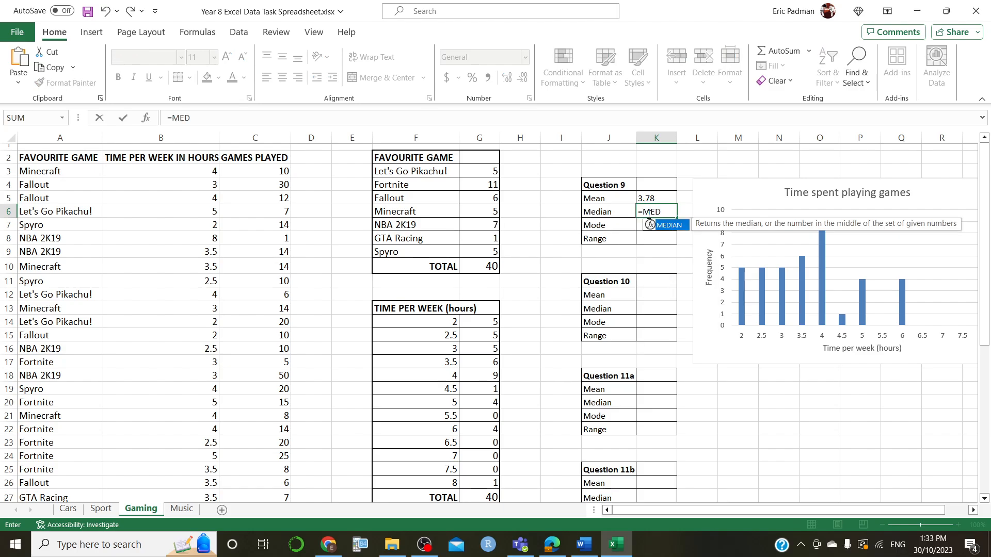
pyautogui.doubleClick(667, 225)
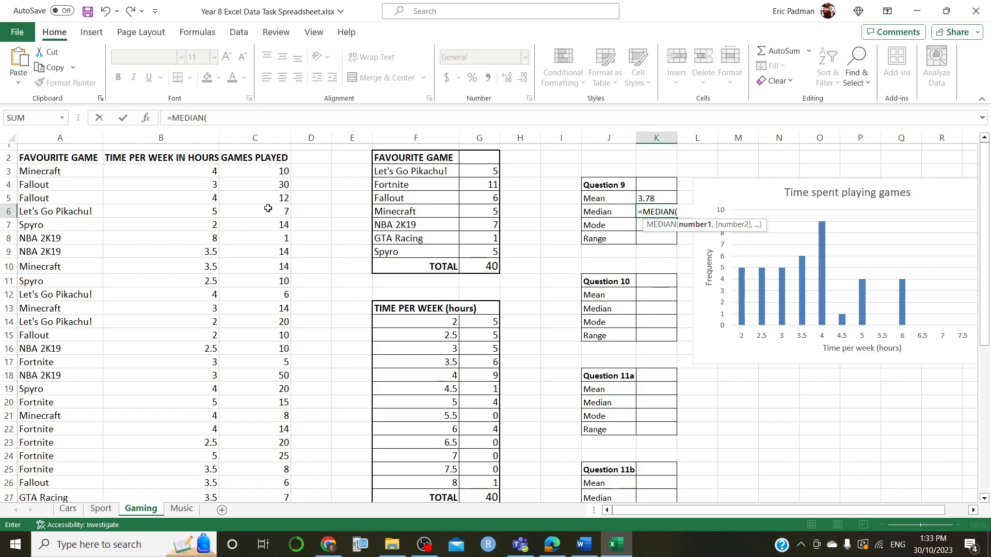
pyautogui.moveTo(192, 173); pyautogui.dragTo(150, 420)
pyautogui.press('Return')
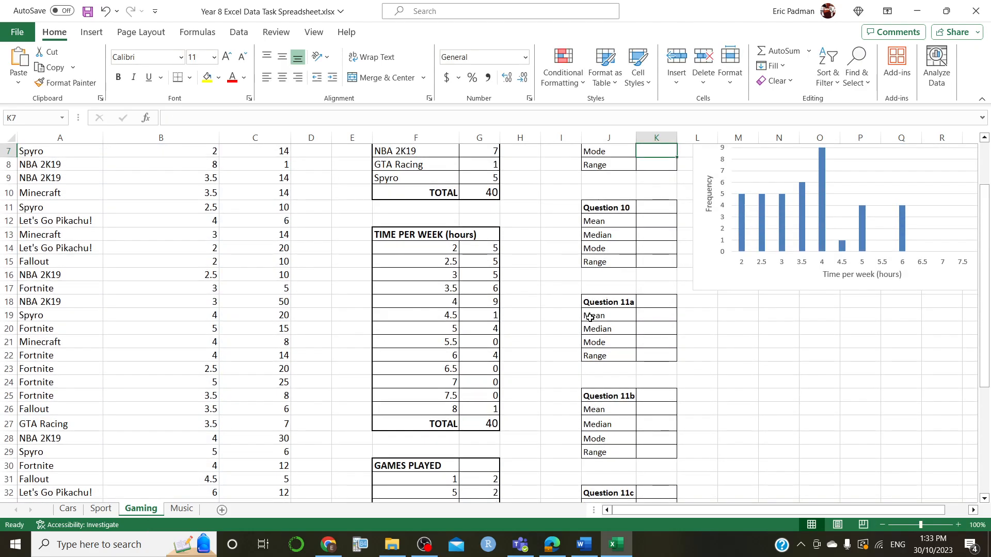
# Step: Increase the indent of the Question 9 mean until it lines up with the median value below it
pyautogui.press('Up')
pyautogui.press('Up')
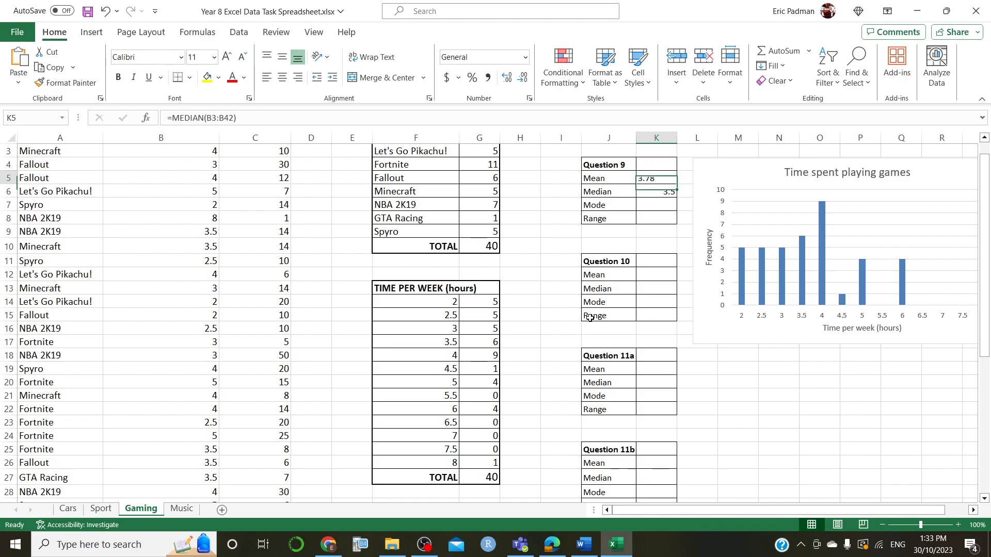
pyautogui.press('Down')
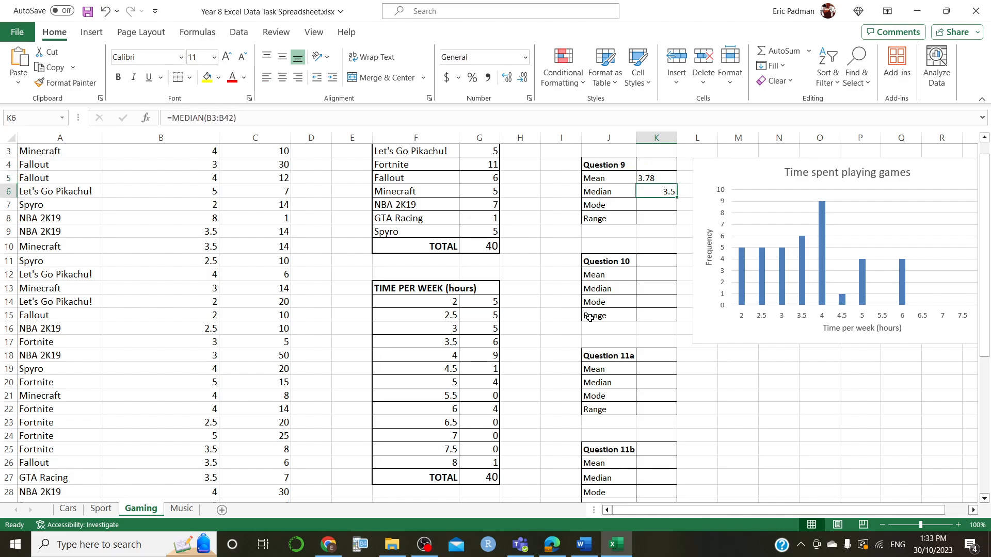
pyautogui.press('Up')
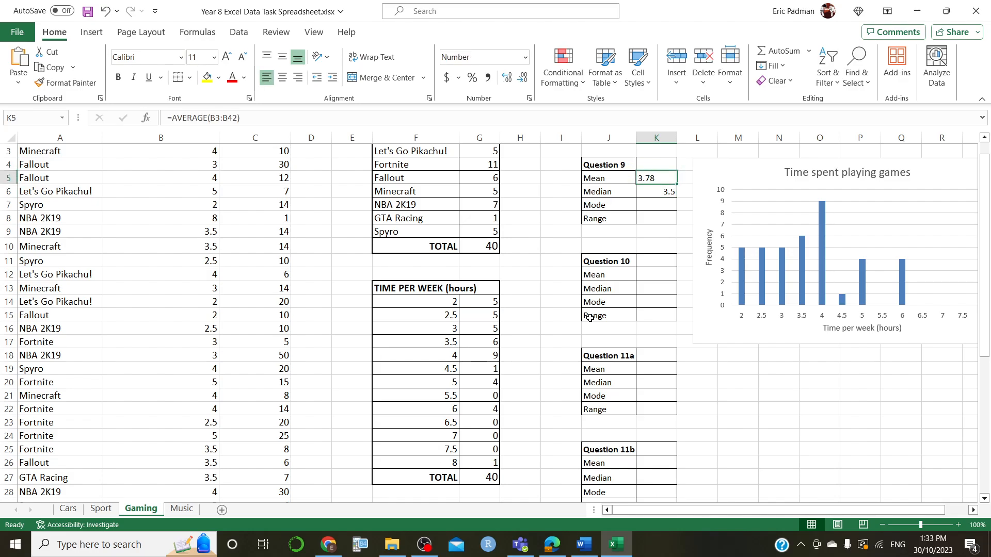
pyautogui.click(331, 78)
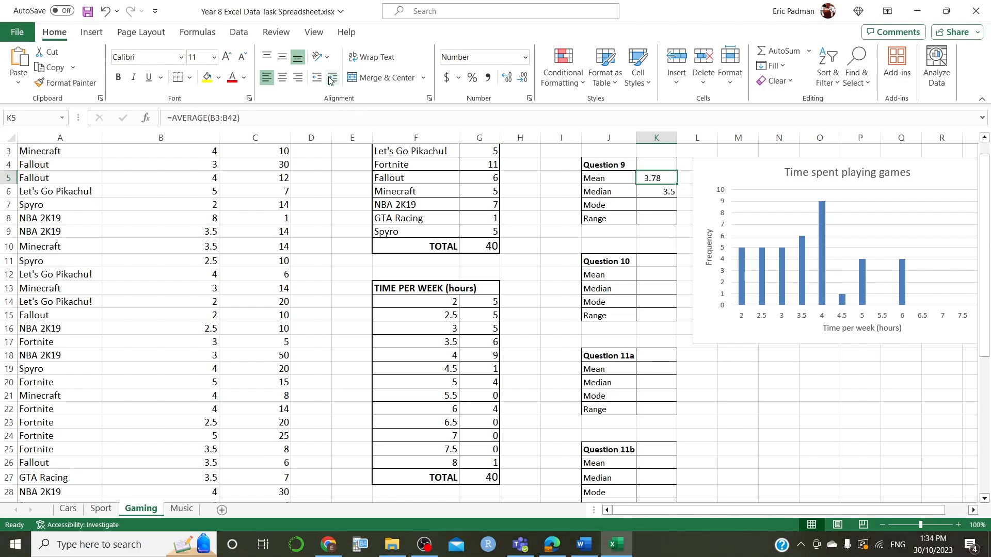
pyautogui.click(331, 79)
pyautogui.click(330, 81)
pyautogui.click(331, 81)
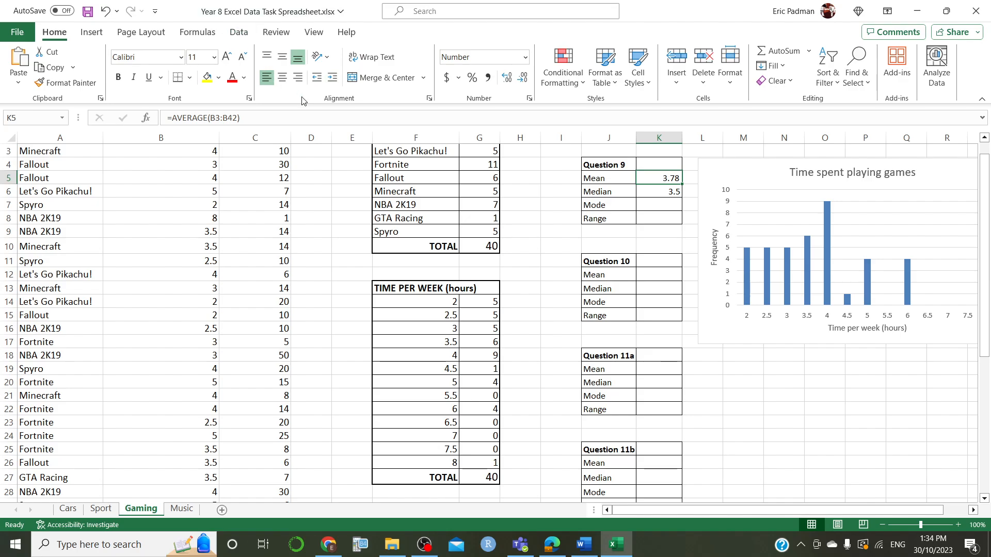
pyautogui.click(668, 190)
pyautogui.click(658, 179)
# Step: Calculate the Question 9 mode with a MODE formula over the time per week in hours data in column B
pyautogui.click(664, 202)
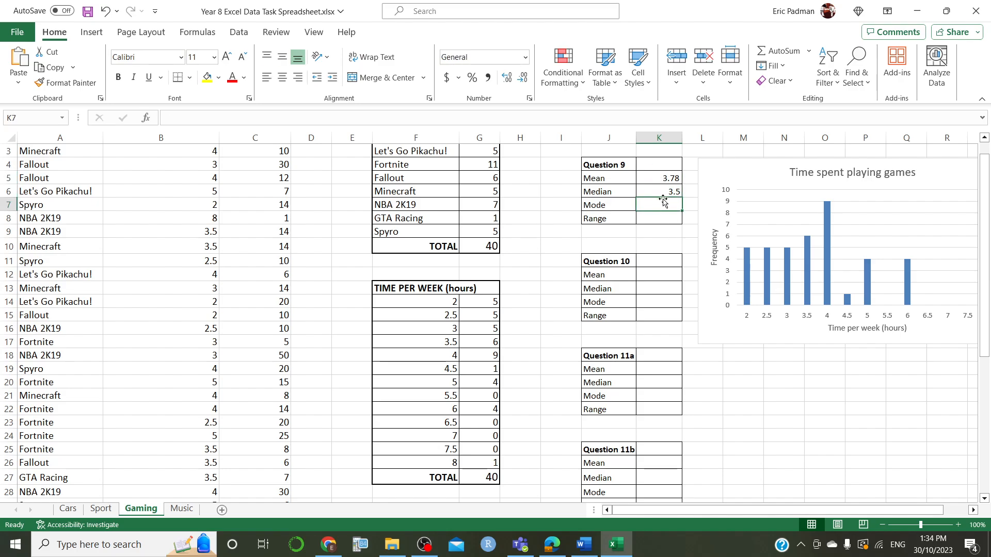
pyautogui.write('=')
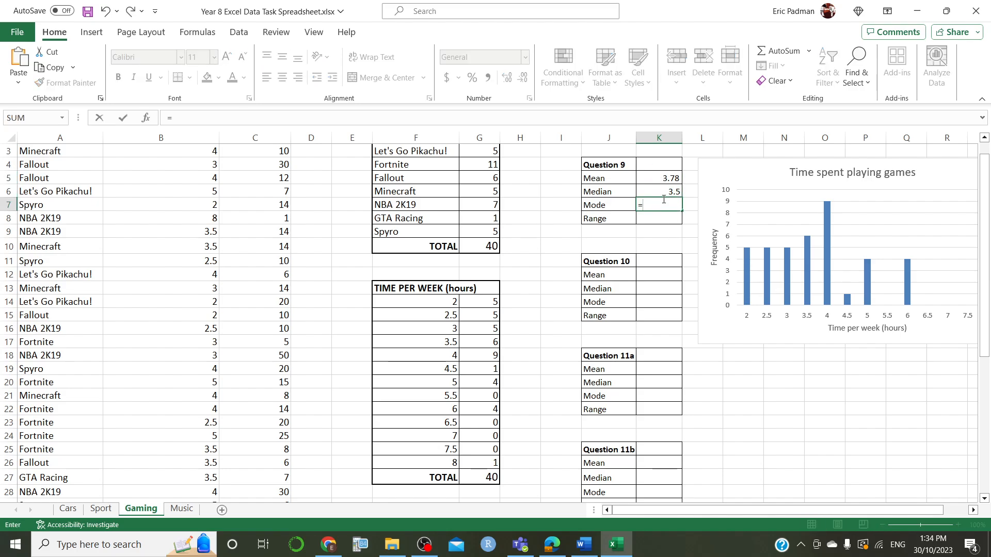
pyautogui.write('MO')
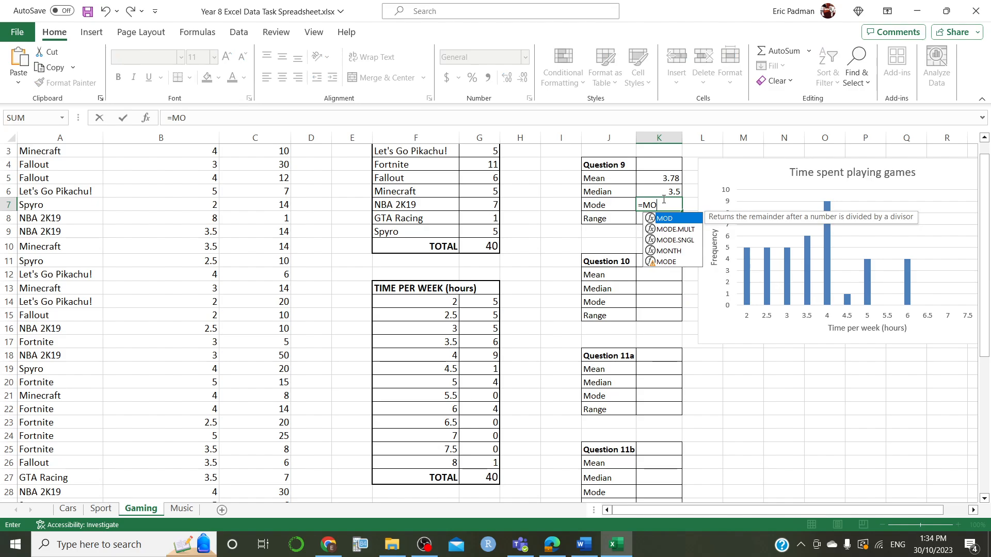
pyautogui.doubleClick(666, 262)
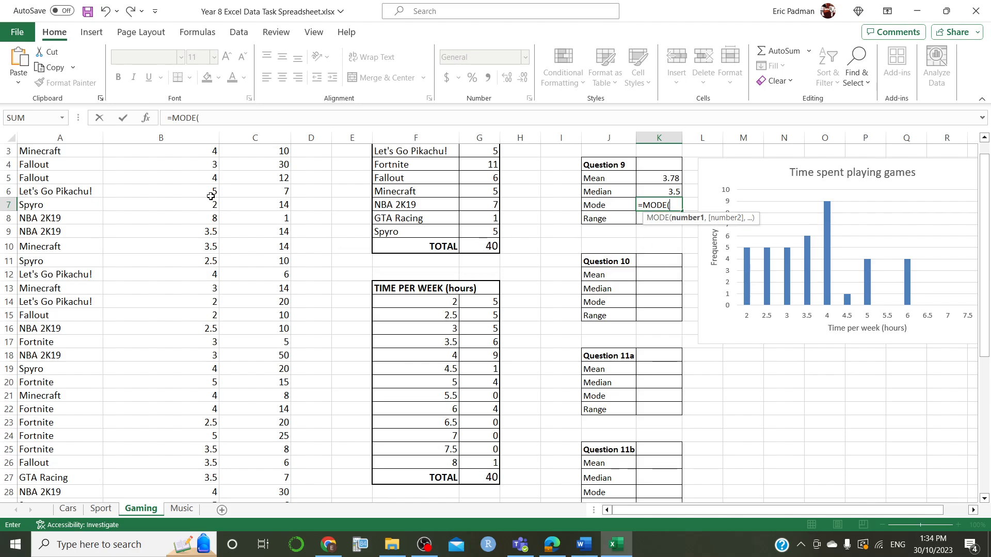
pyautogui.moveTo(984, 213); pyautogui.dragTo(982, 205)
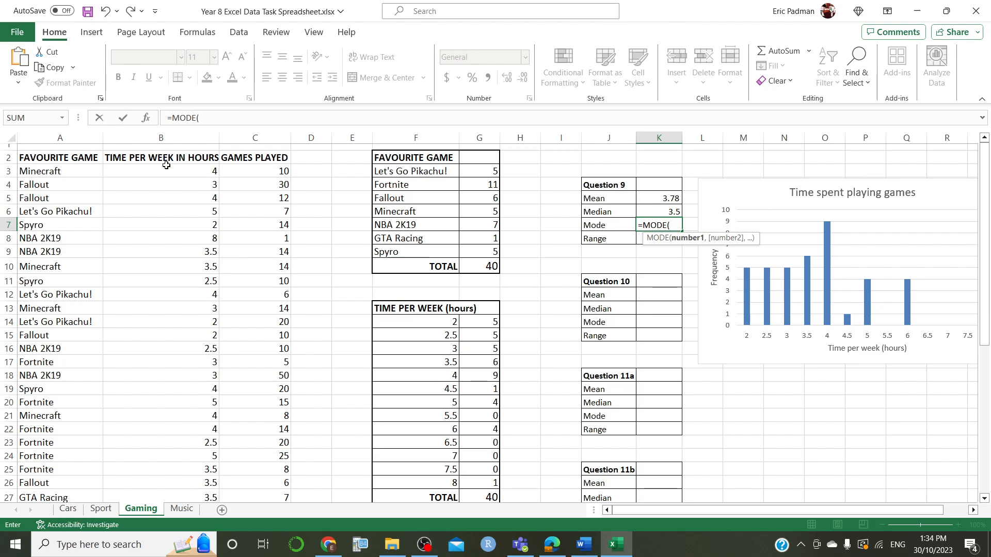
pyautogui.moveTo(166, 164); pyautogui.dragTo(139, 416)
pyautogui.press('Escape')
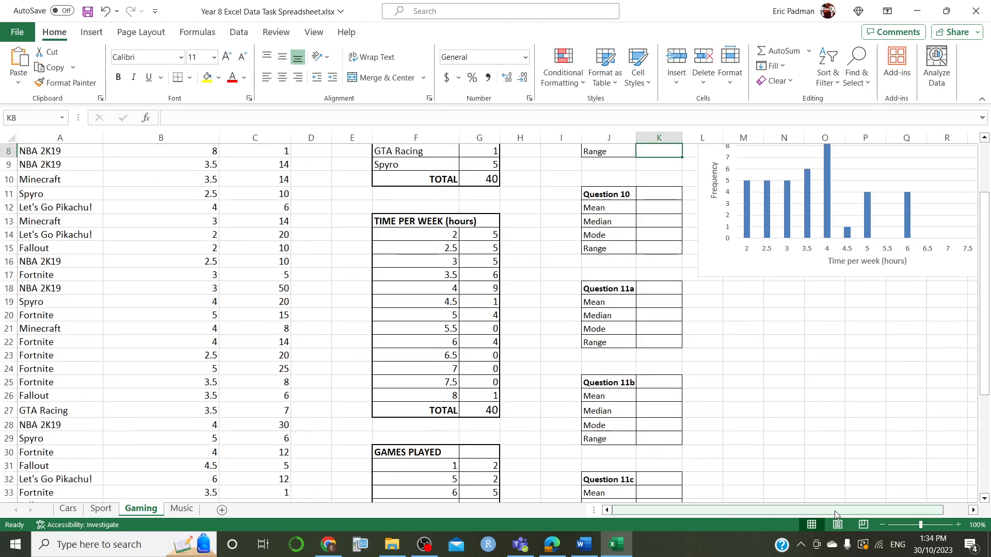
# Step: Widen columns G and F so the TIME PER WEEK (hours) heading fits within its own column
pyautogui.moveTo(985, 371); pyautogui.dragTo(989, 335)
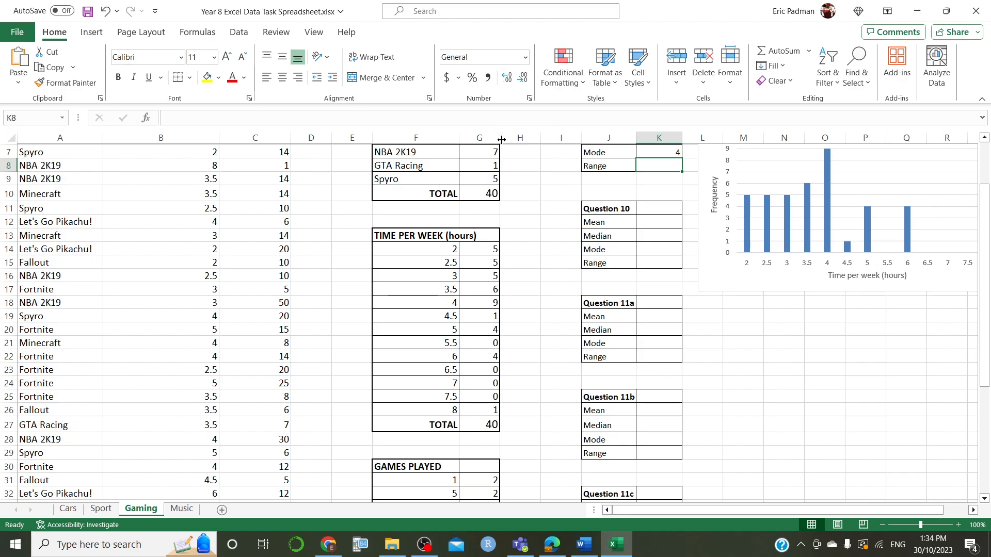
pyautogui.moveTo(502, 141); pyautogui.dragTo(543, 138)
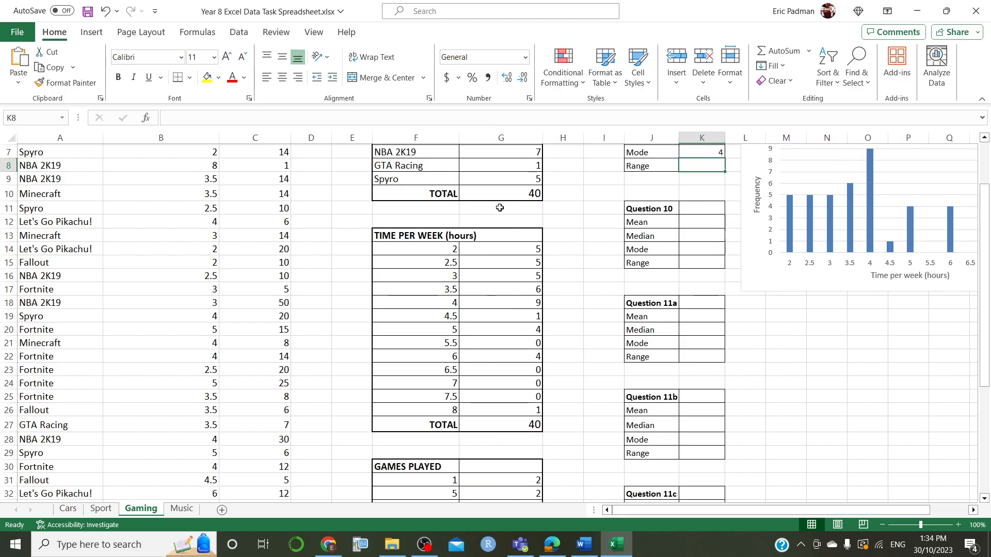
pyautogui.moveTo(459, 138); pyautogui.dragTo(485, 140)
# Step: Add the heading "Frequency" in G13 beside TIME PER WEEK (hours)
pyautogui.click(503, 235)
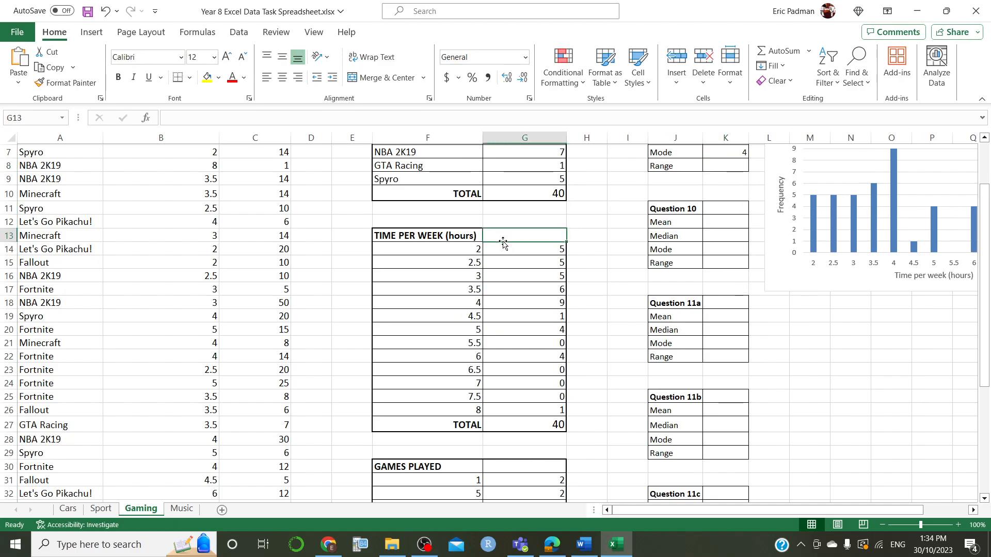
pyautogui.write('F')
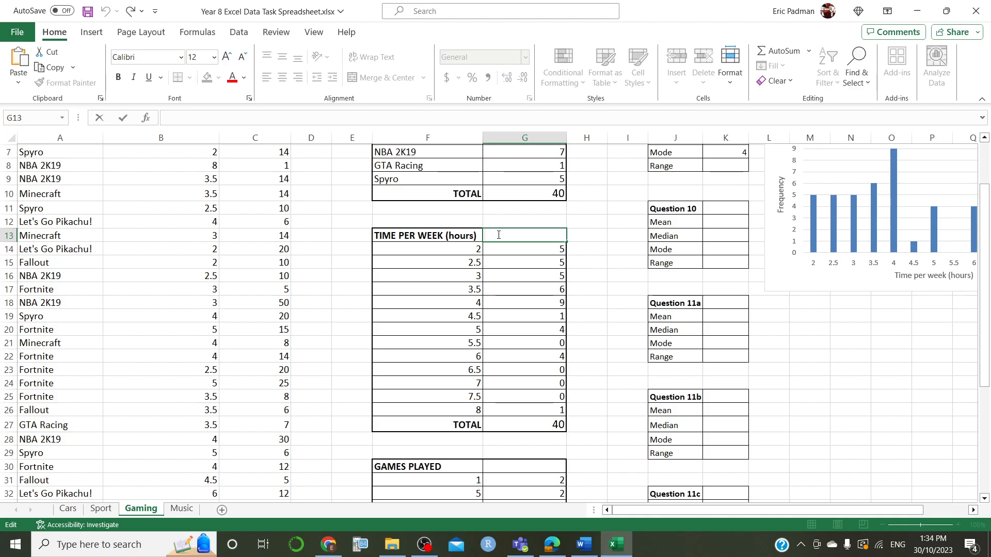
pyautogui.write('r')
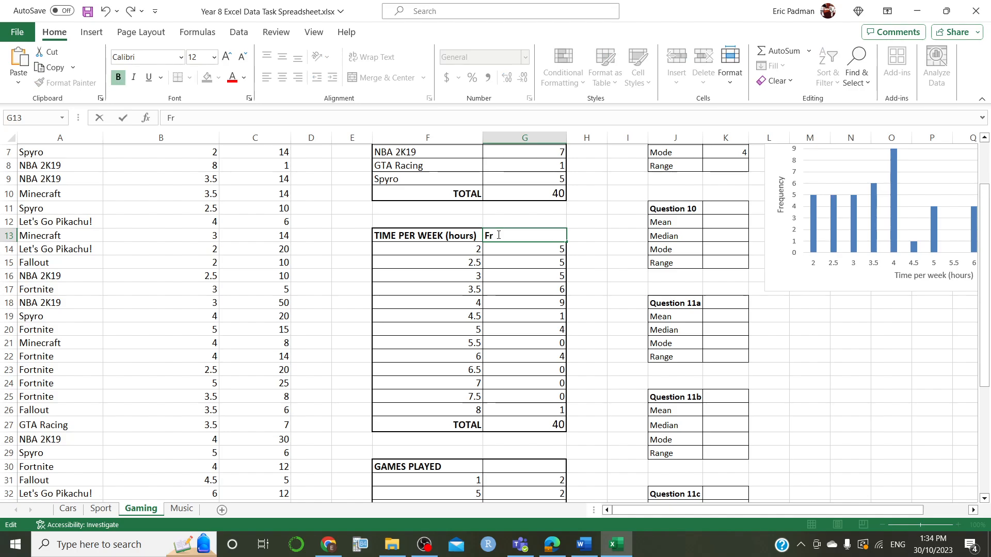
pyautogui.write('equenc')
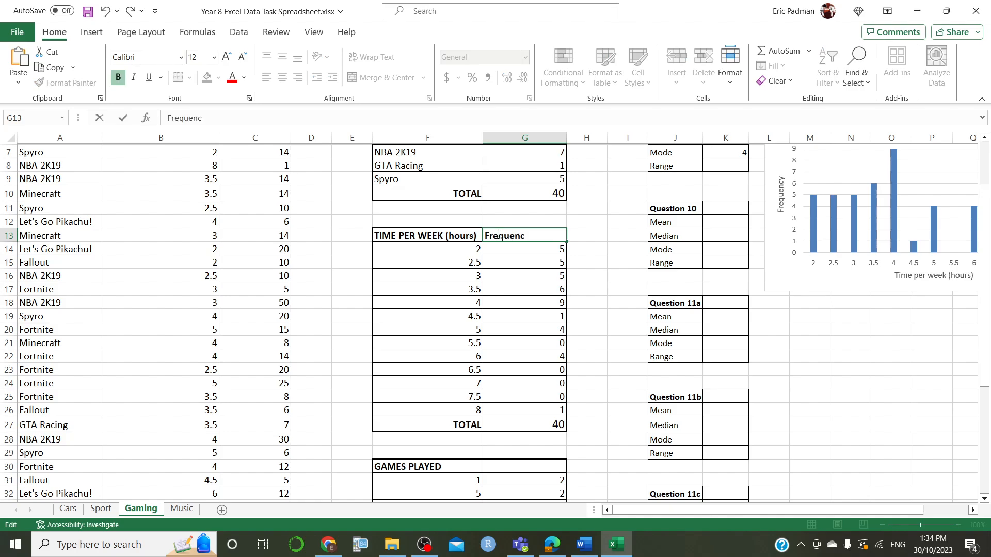
pyautogui.write('y')
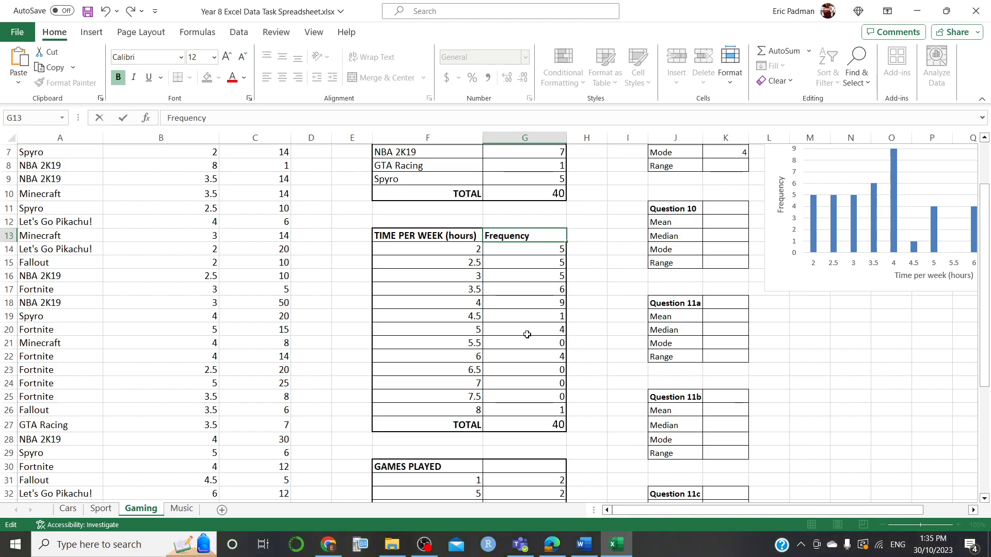
pyautogui.click(623, 314)
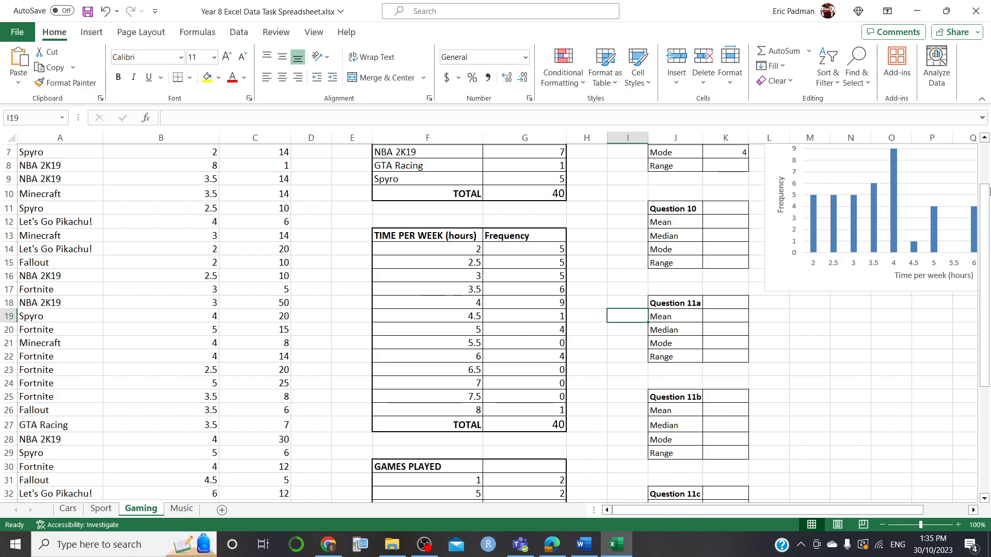
# Step: Calculate the Question 9 range in K8 with the formula =MAX(B3:B42)-MIN(B3:B42) over the time per week hours
pyautogui.scroll(2, 929, 208)
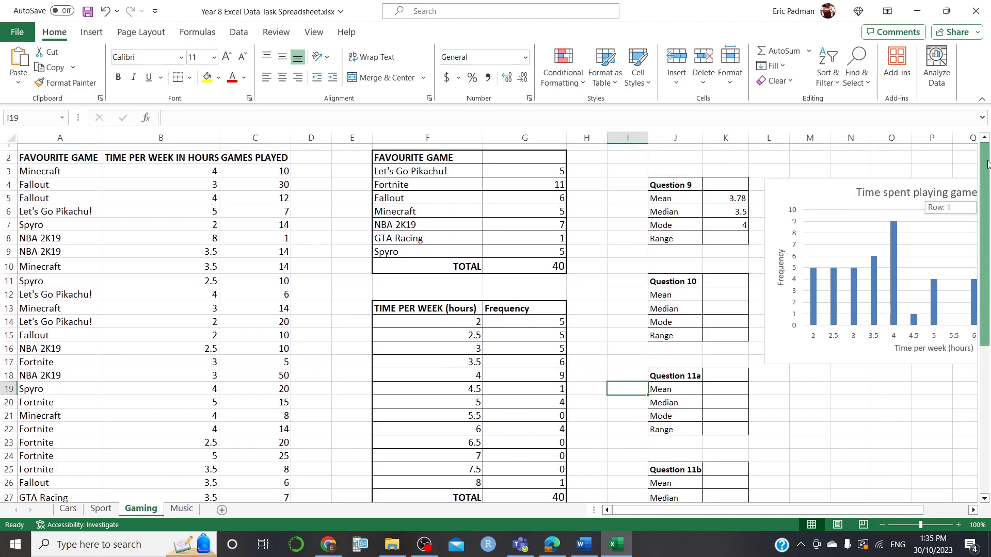
pyautogui.click(715, 241)
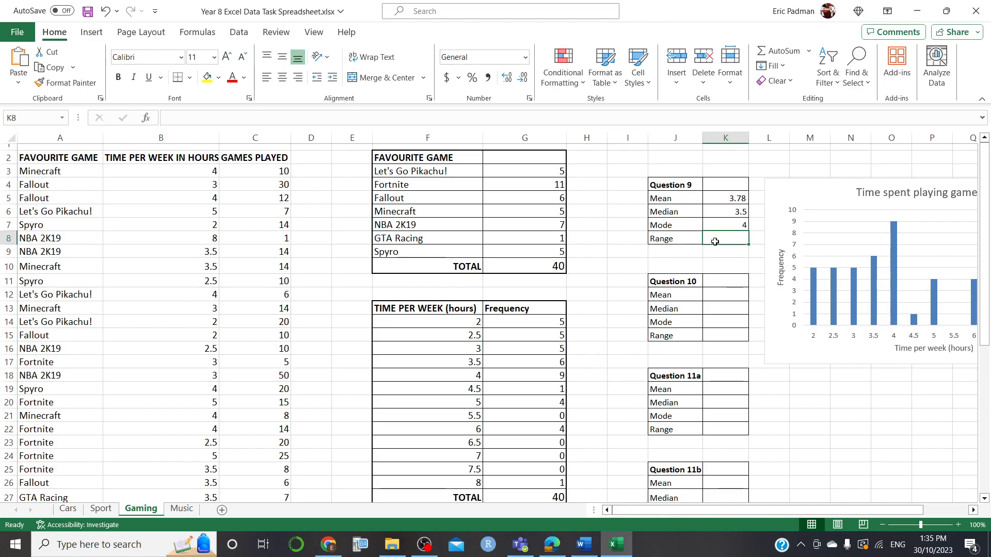
pyautogui.write('=')
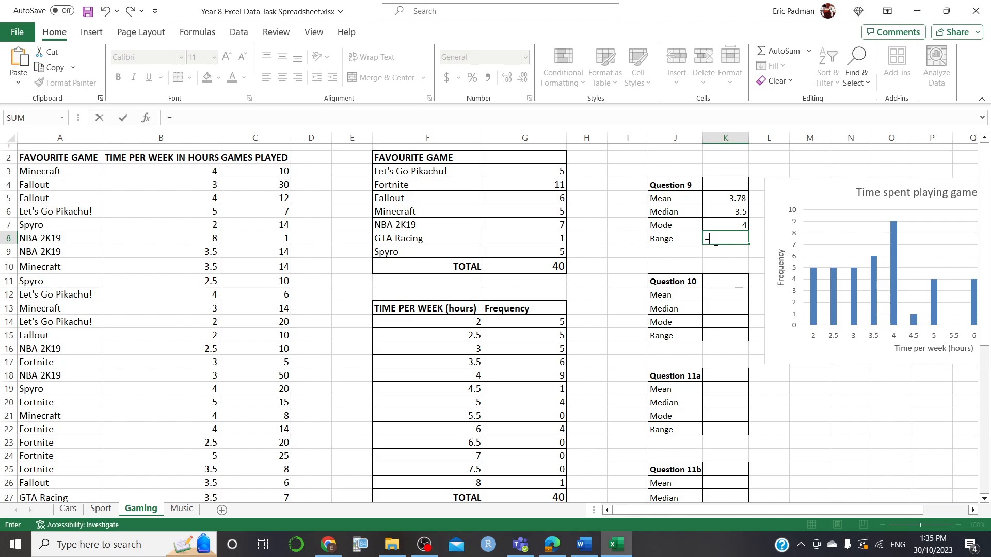
pyautogui.write('max')
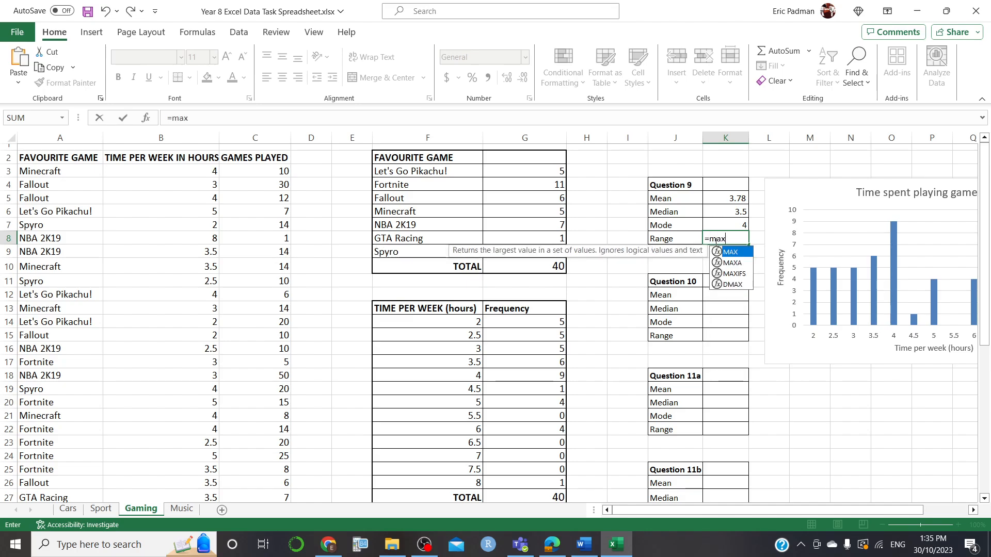
pyautogui.doubleClick(737, 253)
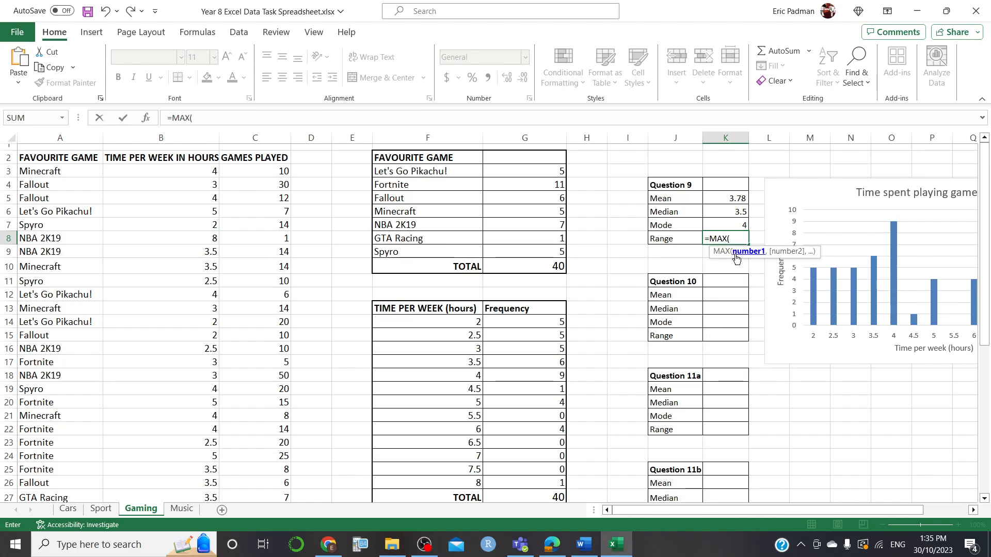
pyautogui.moveTo(170, 170); pyautogui.dragTo(136, 445)
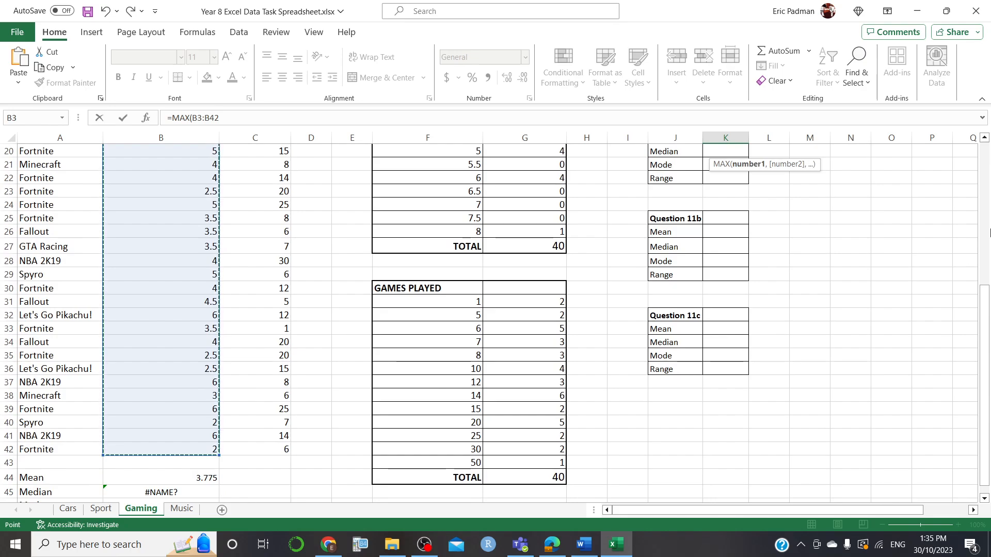
pyautogui.write(')')
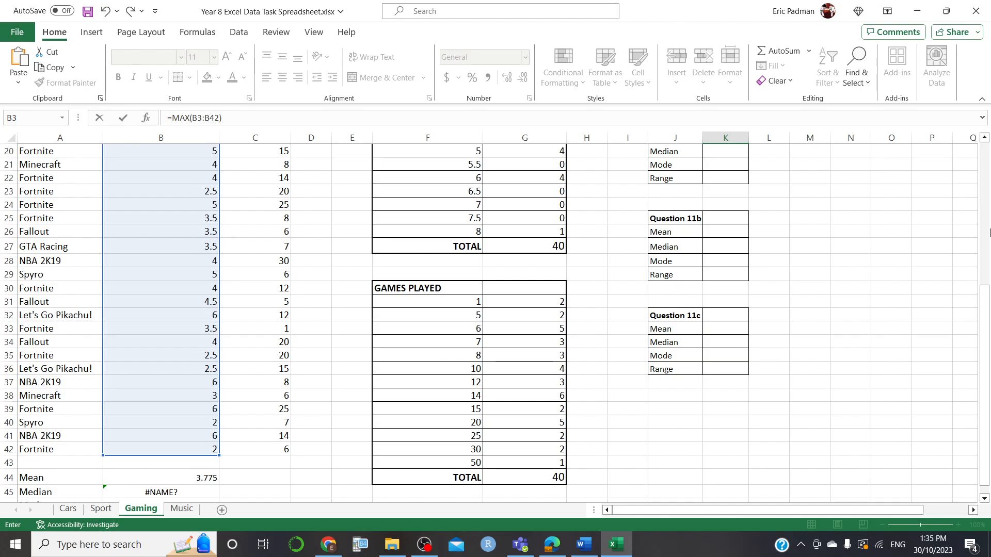
pyautogui.write('-M')
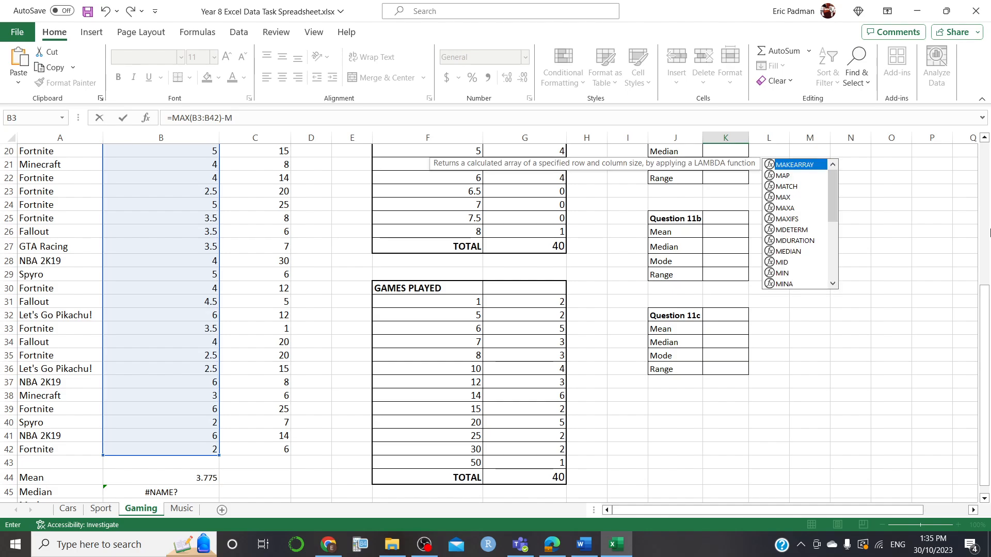
pyautogui.write('I')
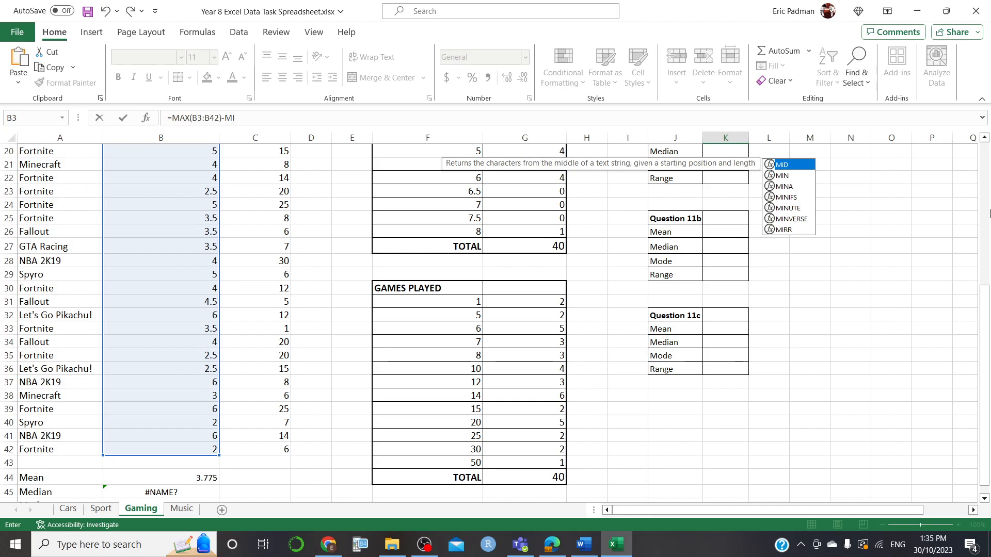
pyautogui.doubleClick(796, 175)
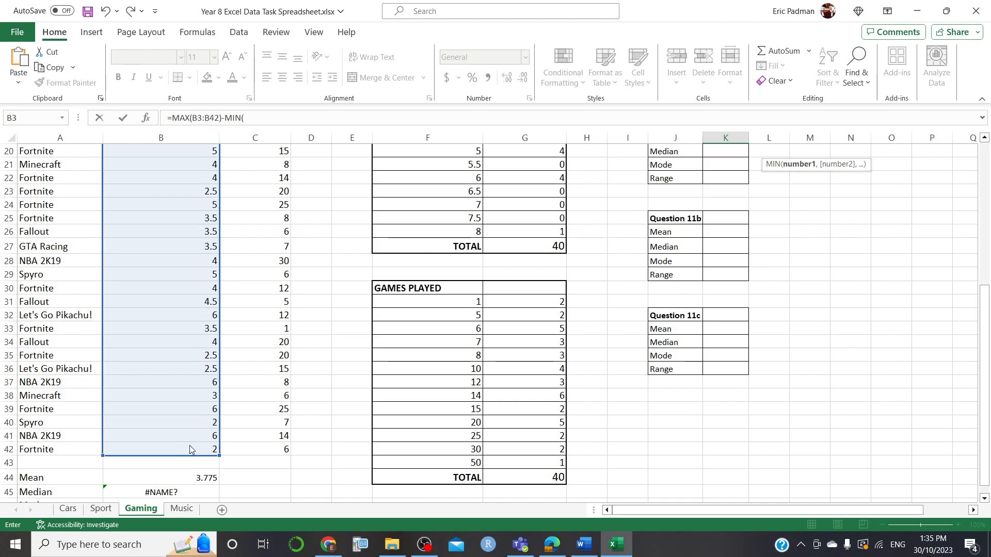
pyautogui.click(281, 110)
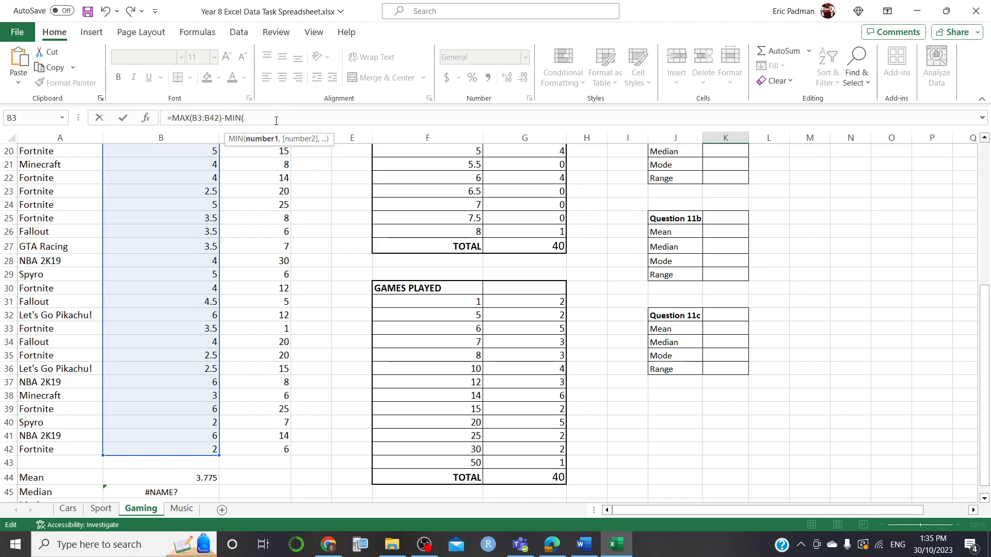
pyautogui.moveTo(143, 451); pyautogui.dragTo(160, 173)
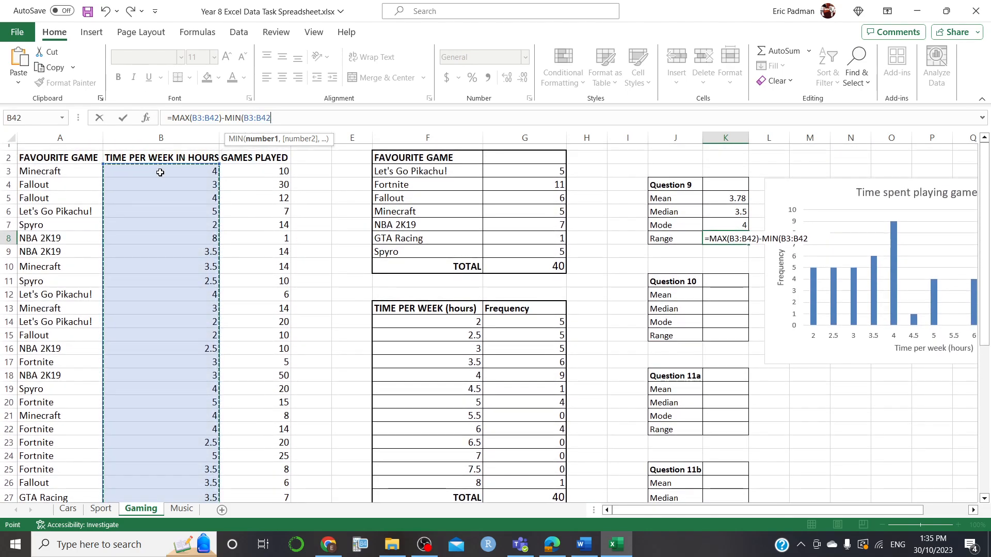
pyautogui.write(')')
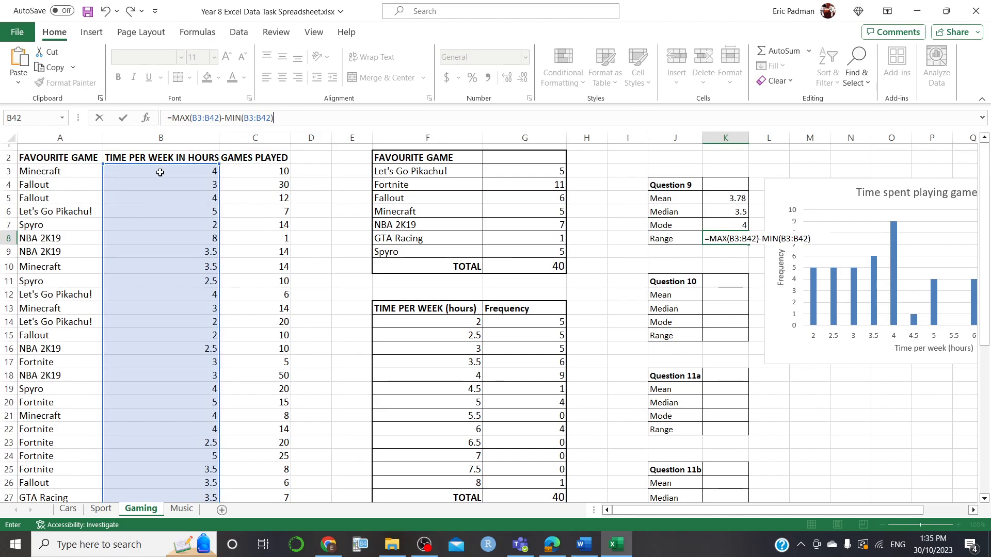
pyautogui.press('Return')
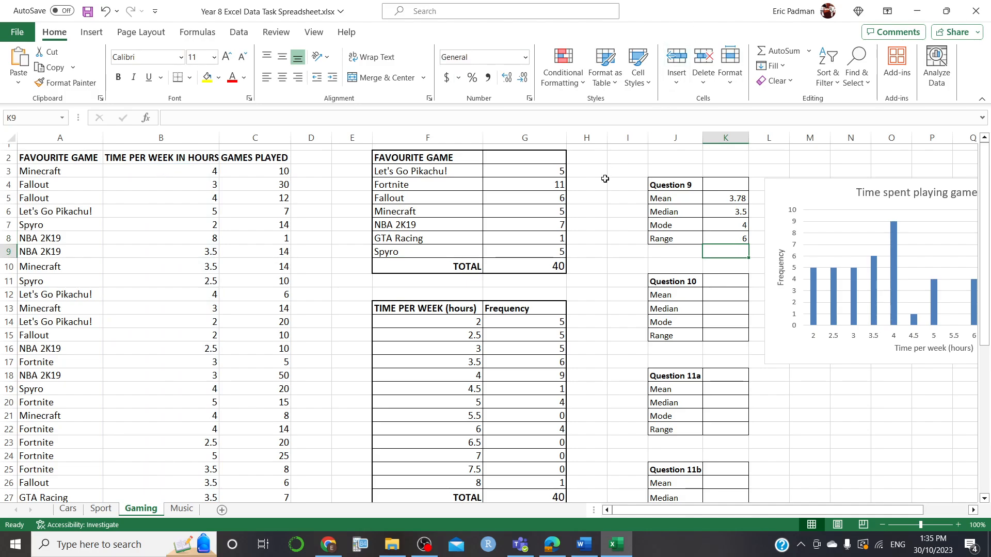
# Step: Show the Word data task document beside the workbook and centre the Question 9 answer cells from MEAN to RANGE
pyautogui.press('super+Left')
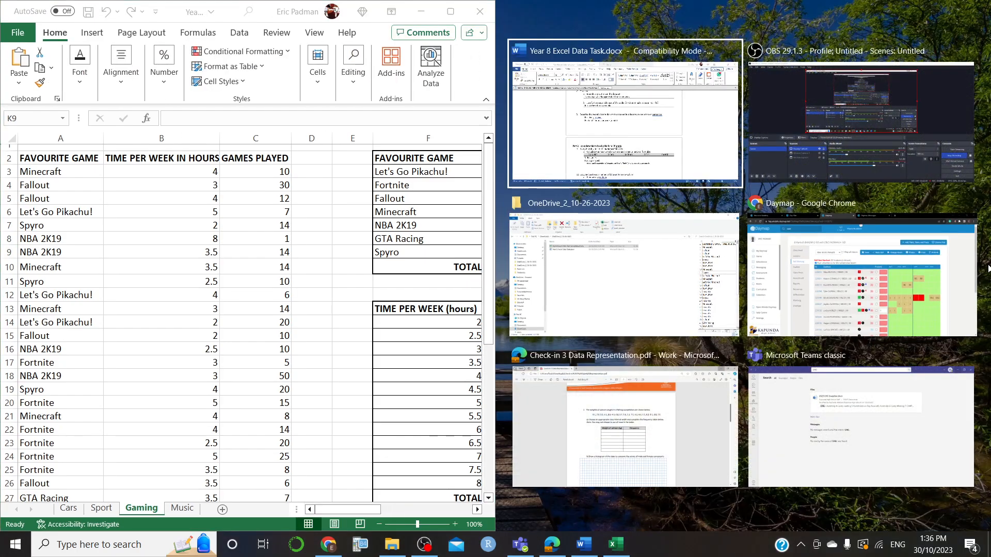
pyautogui.click(706, 121)
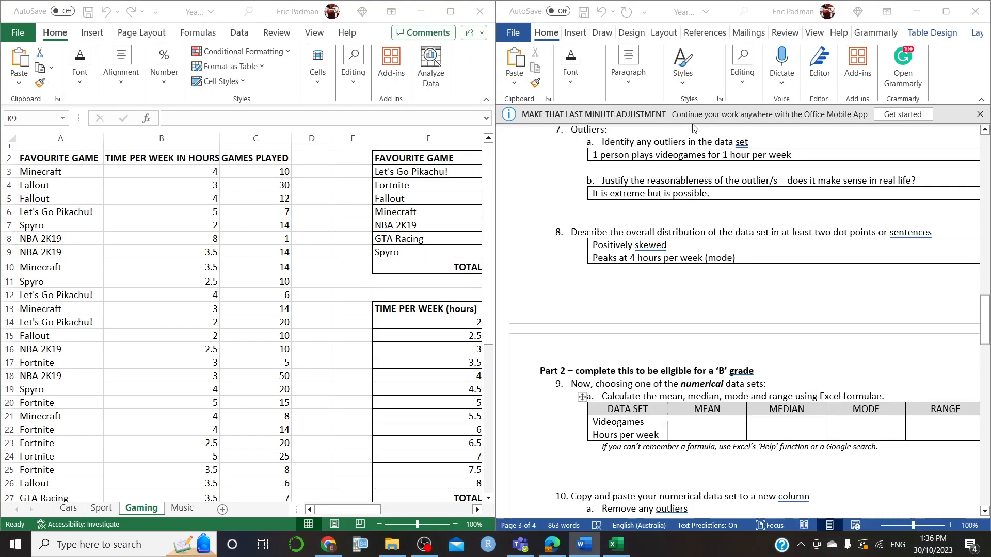
pyautogui.rightClick(718, 433)
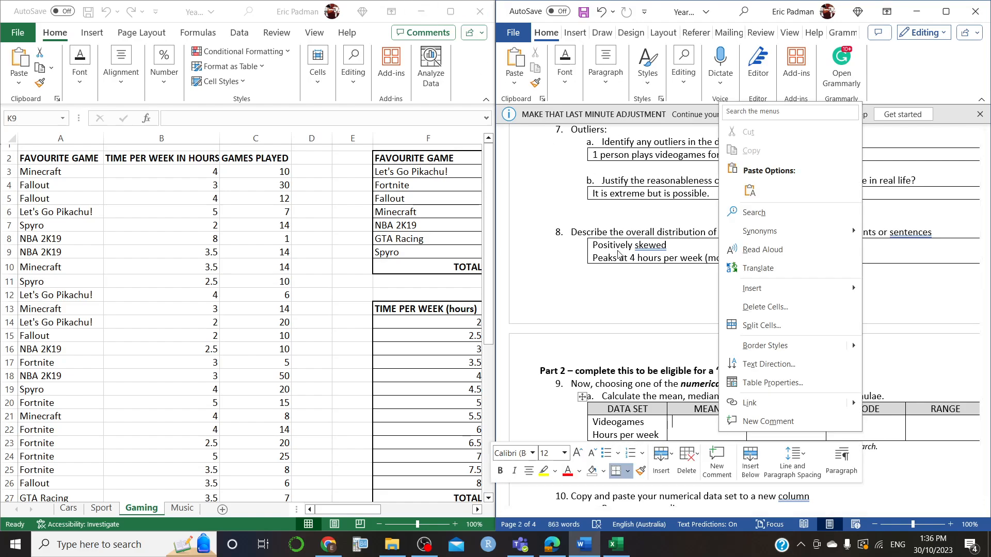
pyautogui.rightClick(699, 429)
pyautogui.rightClick(681, 413)
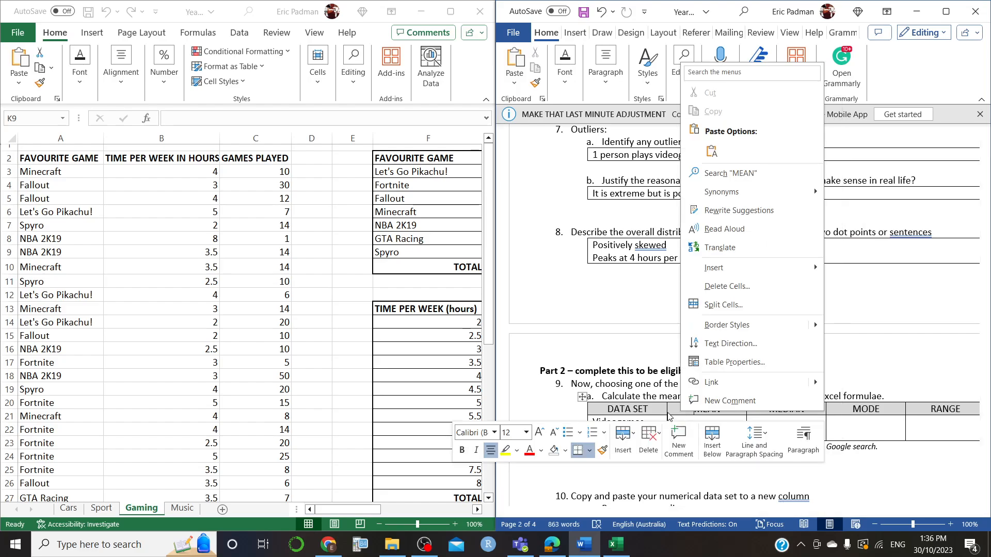
pyautogui.click(927, 434)
pyautogui.moveTo(927, 426); pyautogui.dragTo(706, 427)
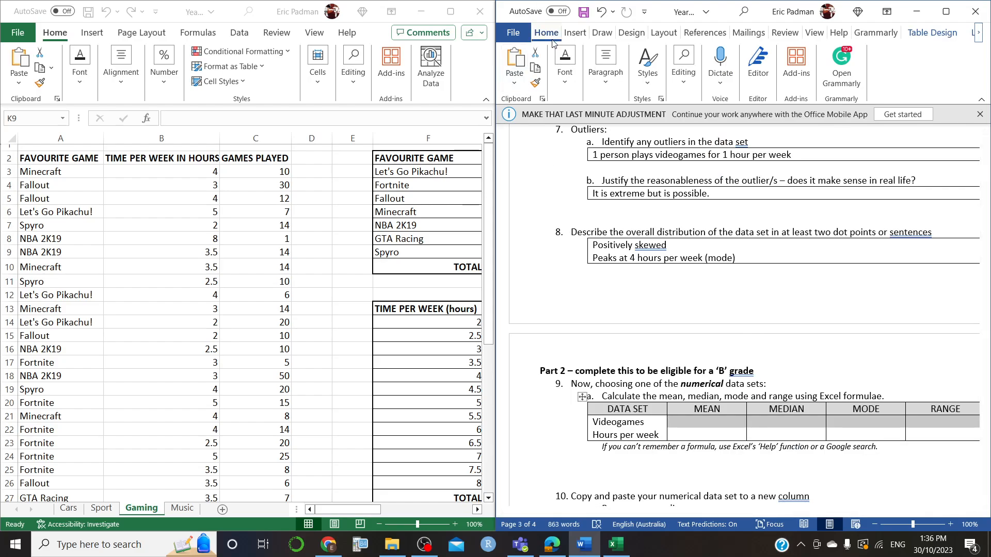
pyautogui.click(610, 74)
pyautogui.click(611, 138)
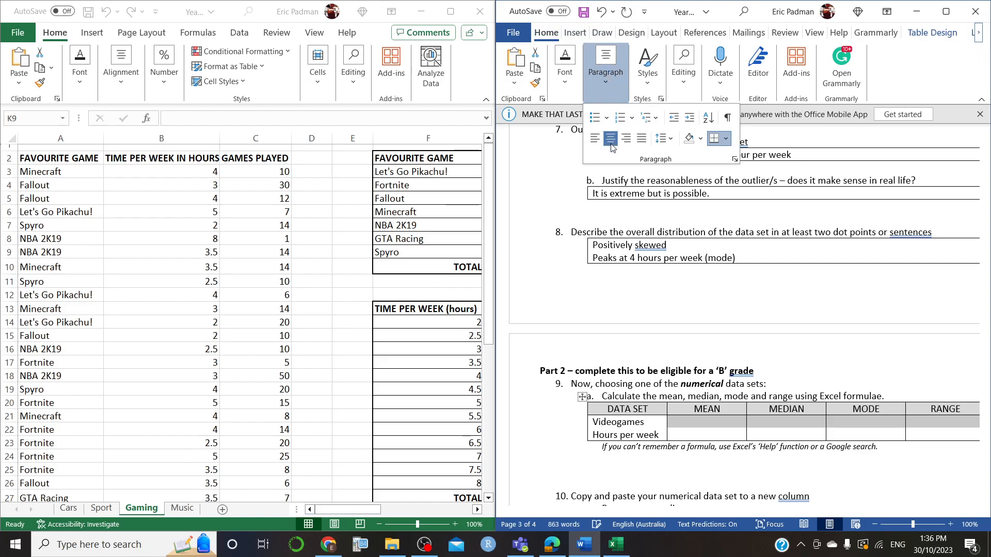
pyautogui.click(719, 445)
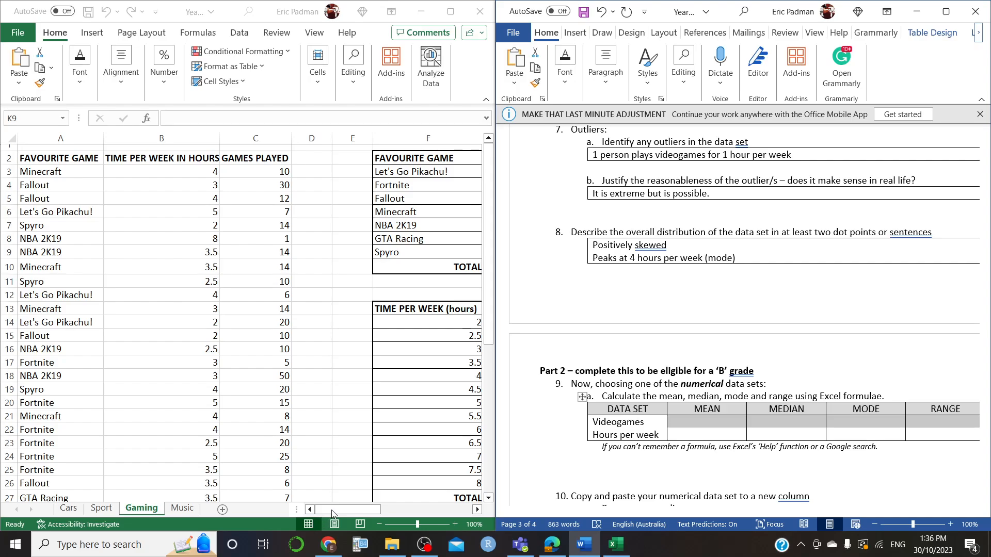
# Step: Fill in the Question 9 table in the Word document with mean 3.78, median 3.5, mode 4 and range 6
pyautogui.moveTo(333, 514); pyautogui.dragTo(425, 513)
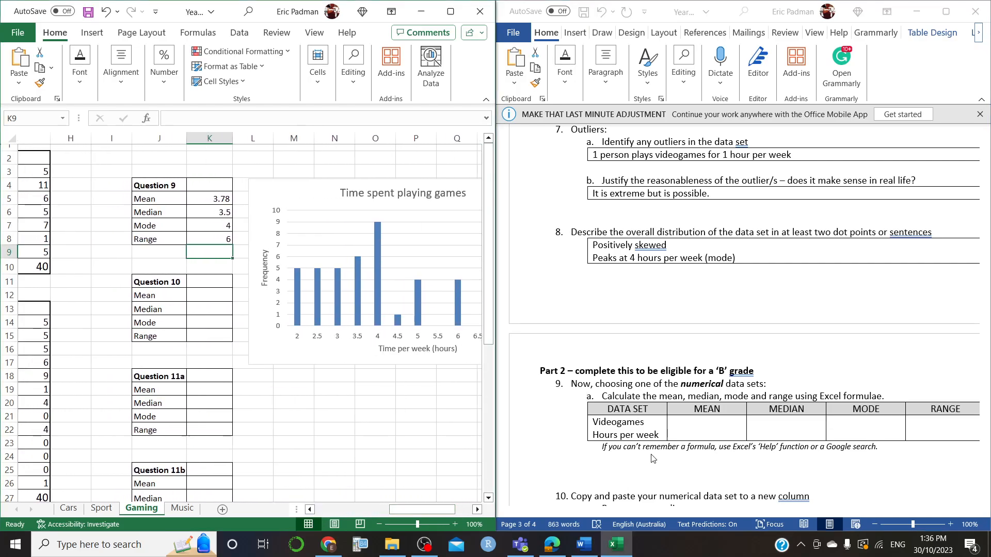
pyautogui.click(692, 432)
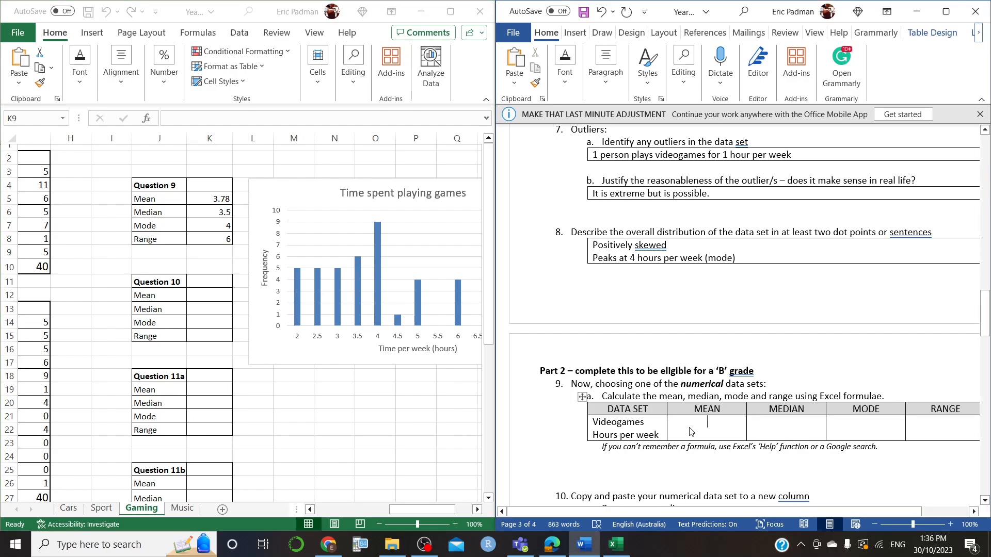
pyautogui.write('3.')
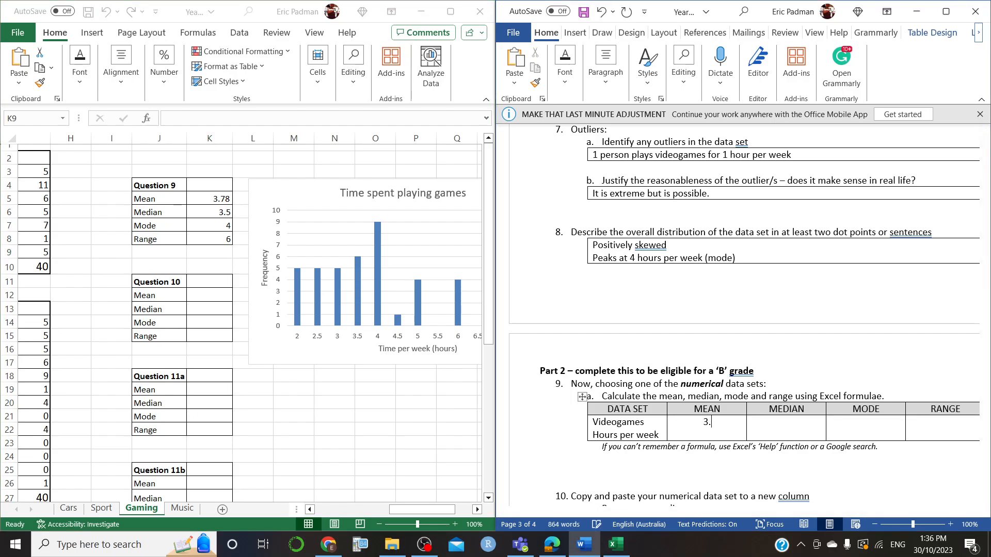
pyautogui.write('78 ')
pyautogui.write('3.5')
pyautogui.press('Tab')
pyautogui.write('6')
pyautogui.press('Down')
pyautogui.press('Down')
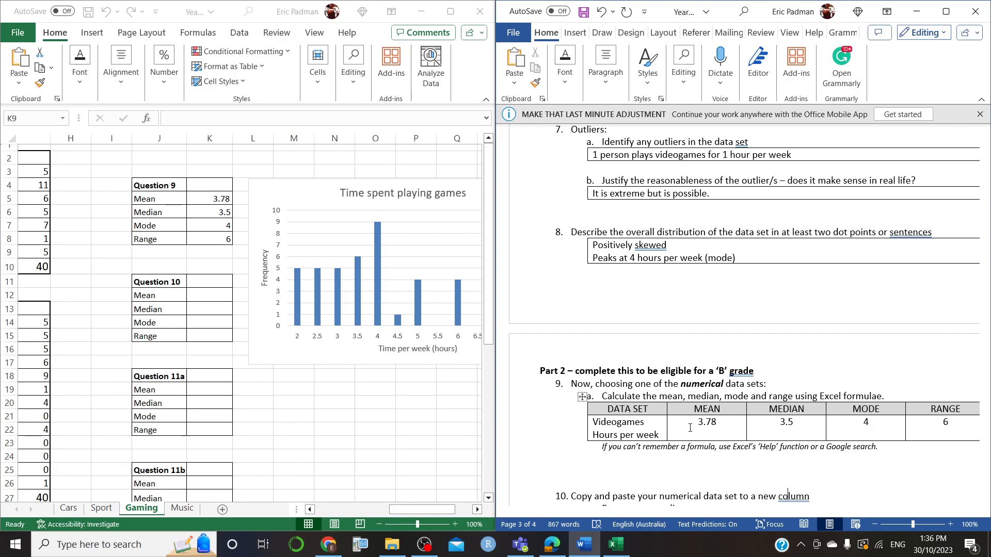
# Step: Copy the time per week hours in B3:B42 to a new column starting at W5, beyond the chart, for Question 10
pyautogui.scroll(-3, 690, 428)
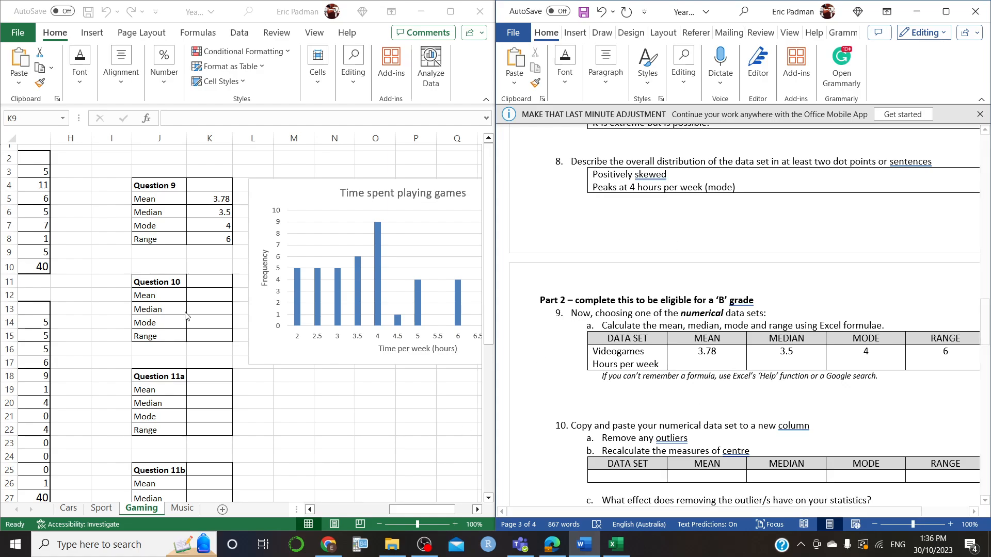
pyautogui.click(409, 511)
pyautogui.click(385, 511)
pyautogui.moveTo(385, 511); pyautogui.dragTo(374, 511)
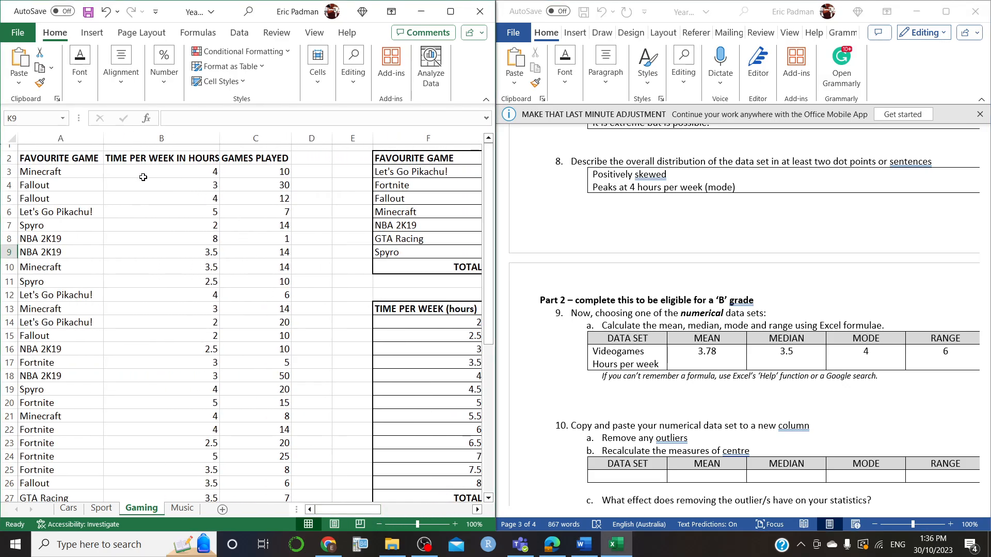
pyautogui.moveTo(144, 178); pyautogui.dragTo(156, 435)
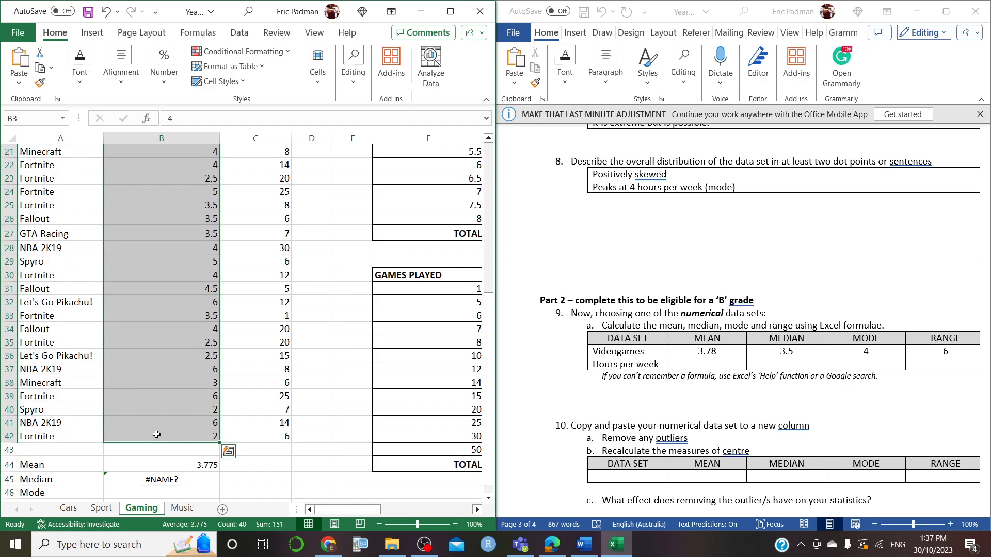
pyautogui.hotkey('ctrl', 'c')
pyautogui.press('Right')
pyautogui.press('Right')
pyautogui.press('Right')
pyautogui.press('Right')
pyautogui.press('Right')
pyautogui.press('Right')
pyautogui.press('Right')
pyautogui.press('Right')
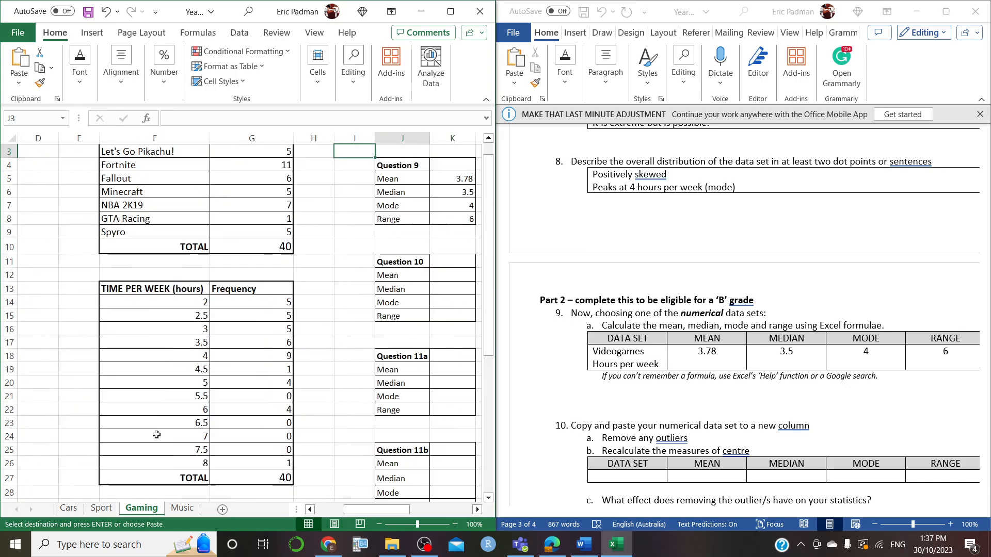
pyautogui.press('Right')
pyautogui.press('Right')
pyautogui.press('Right')
pyautogui.press('Right')
pyautogui.press('Right')
pyautogui.press('Right')
pyautogui.press('Right')
pyautogui.press('Right')
pyautogui.press('Right')
pyautogui.press('Right')
pyautogui.press('Right')
pyautogui.press('Right')
pyautogui.press('Right')
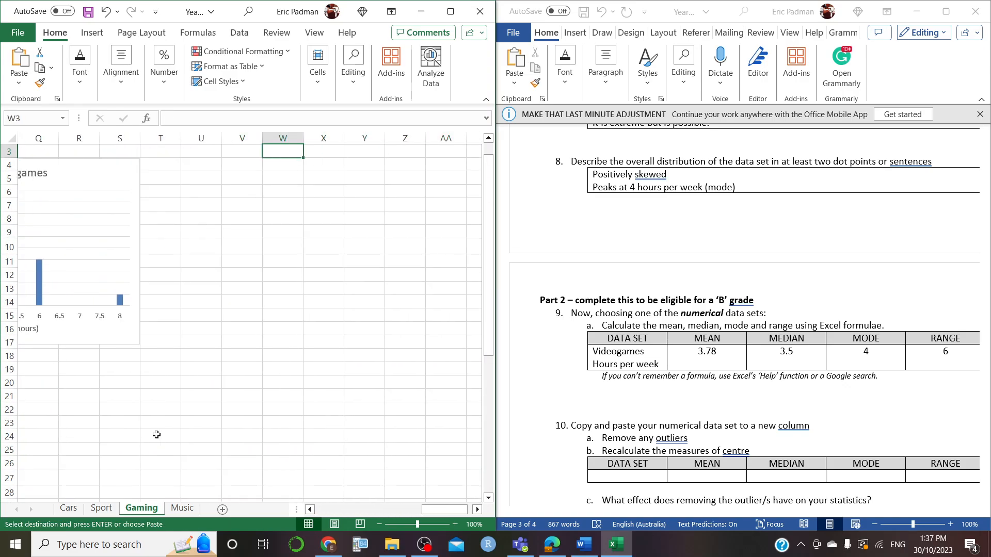
pyautogui.press('Down')
pyautogui.press('Down')
pyautogui.hotkey('ctrl', 'v')
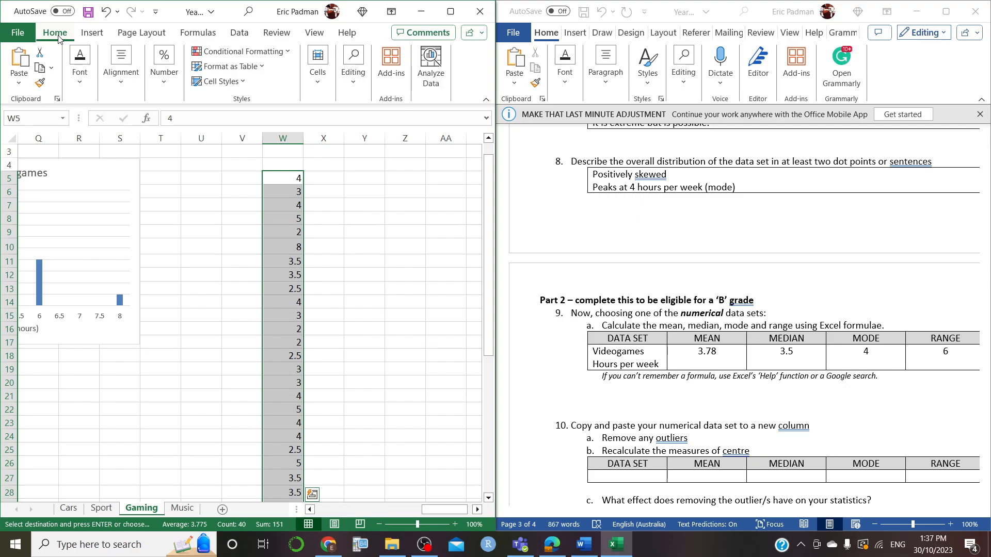
# Step: Sort the copied hours in column W from largest to smallest and deselect them
pyautogui.click(241, 33)
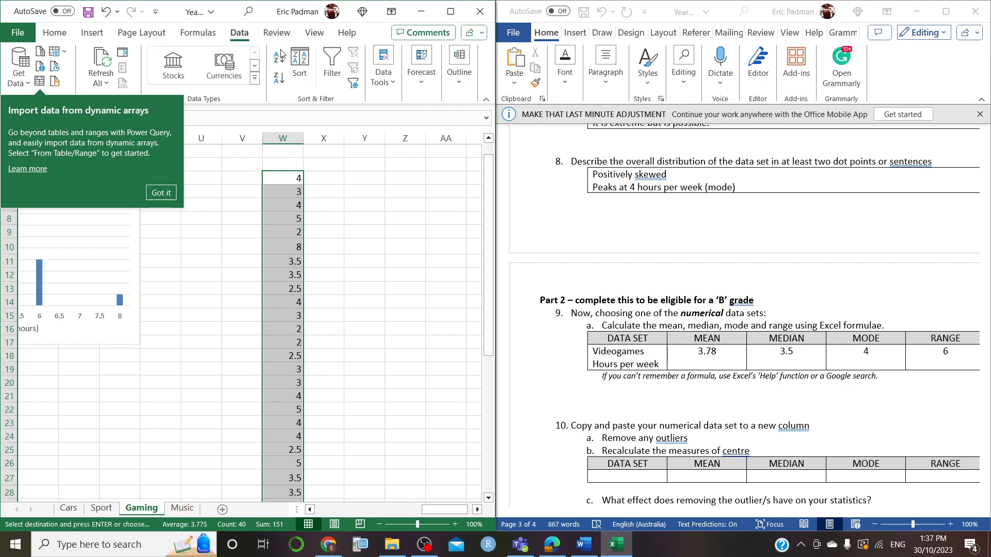
pyautogui.click(279, 78)
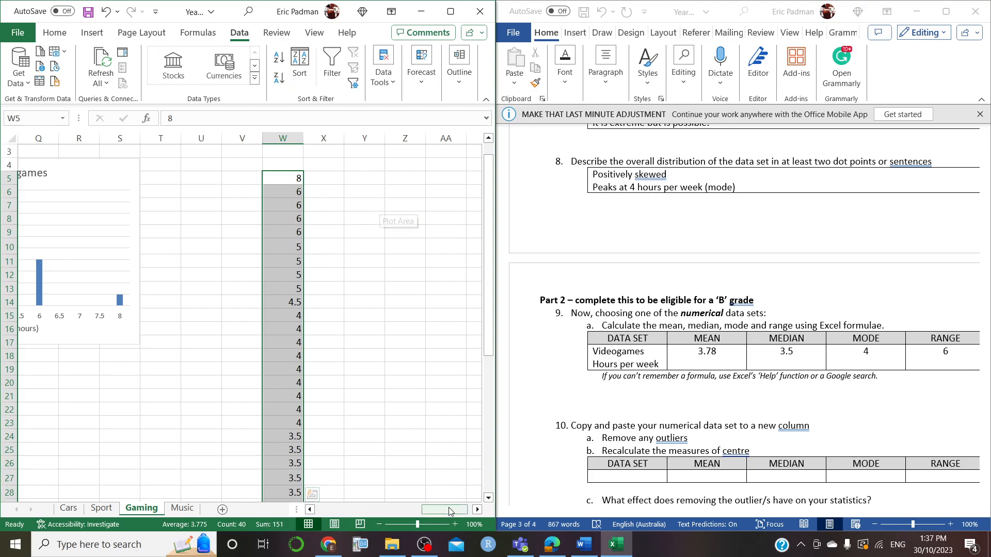
pyautogui.click(378, 398)
pyautogui.click(186, 374)
pyautogui.click(132, 388)
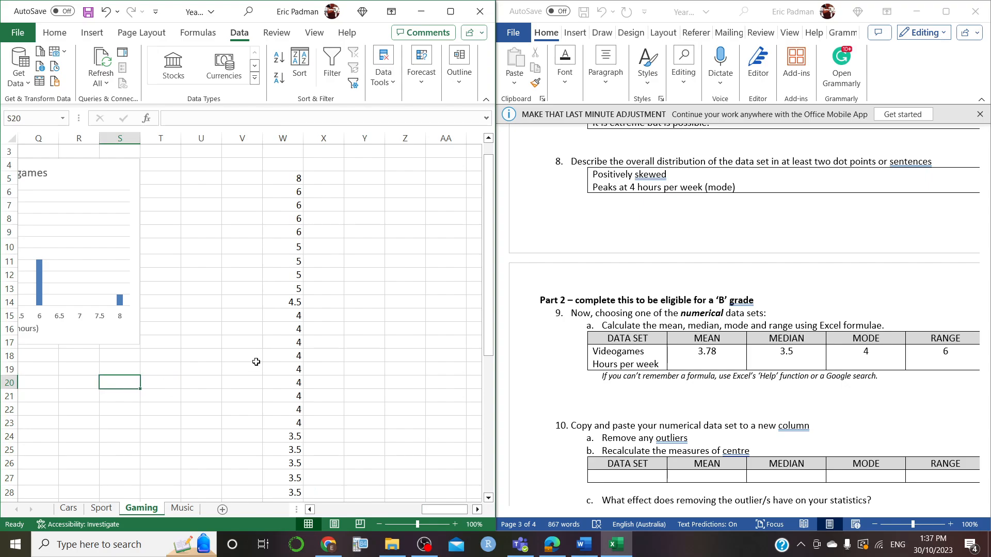
# Step: Examine the Time spent playing games chart to identify outliers in the weekly gaming hours
pyautogui.press('Left')
pyautogui.press('Left')
pyautogui.press('Left')
pyautogui.press('Left')
pyautogui.press('Left')
pyautogui.press('Left')
pyautogui.press('Left')
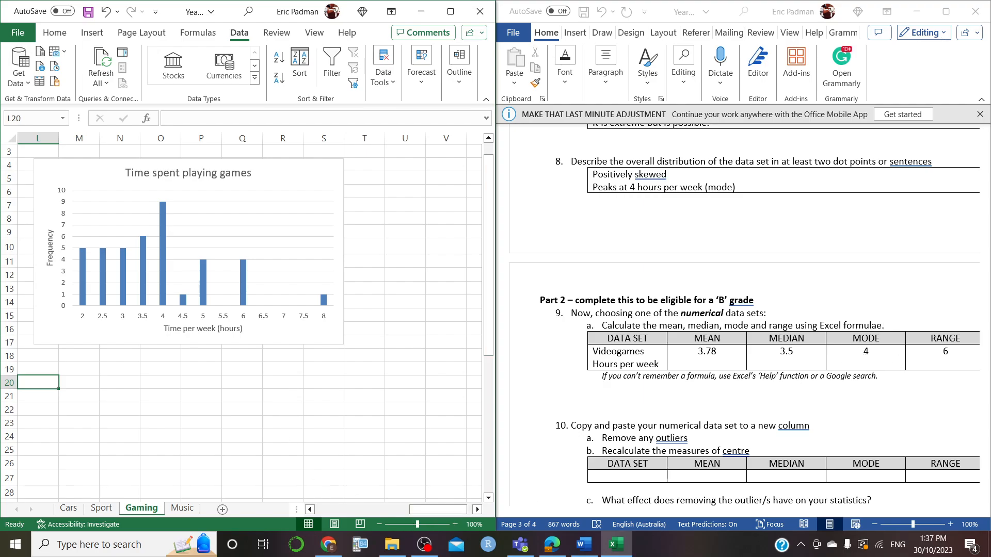
# Step: Delete the outlier 8 from W5 in the copied hours column and check the remaining values in W6:W44
pyautogui.click(476, 510)
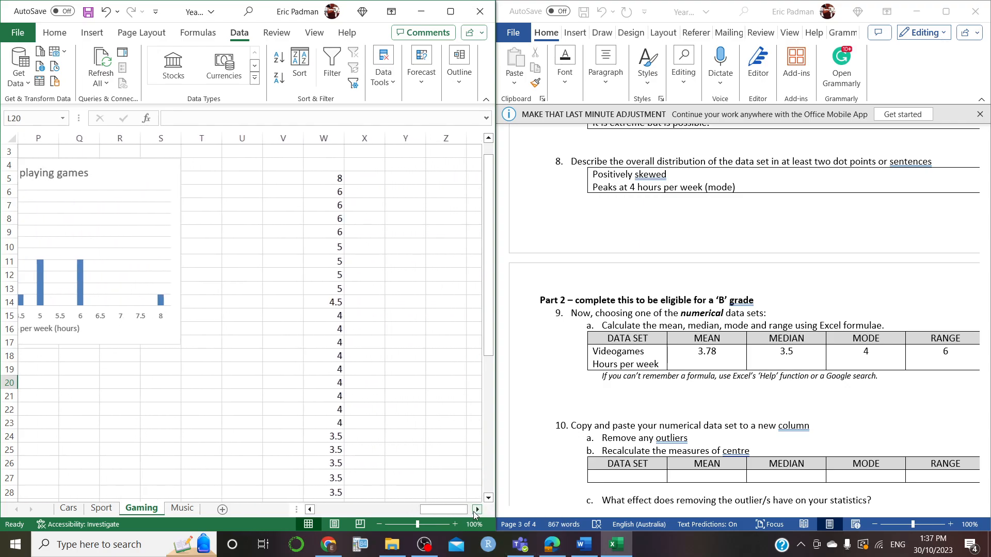
pyautogui.click(332, 177)
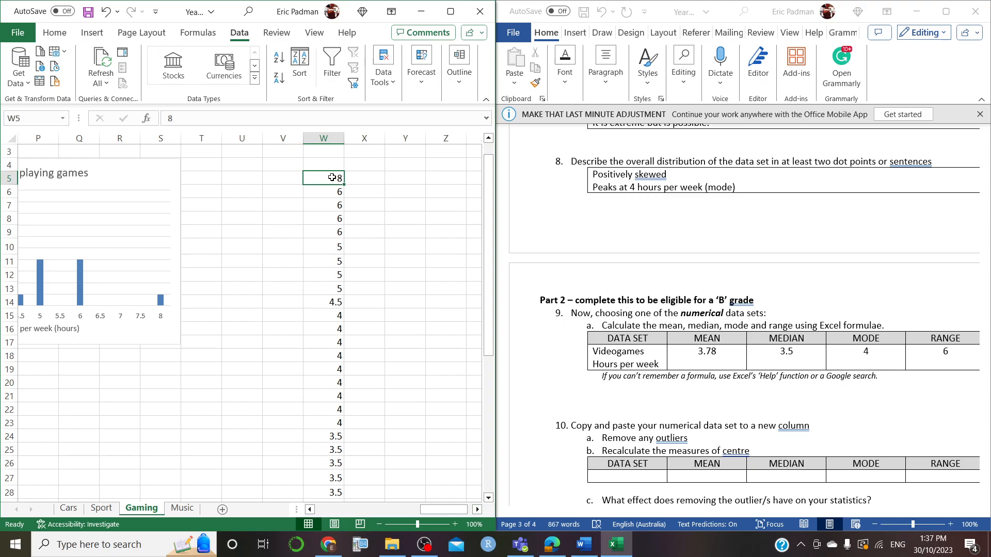
pyautogui.press('BackSpace')
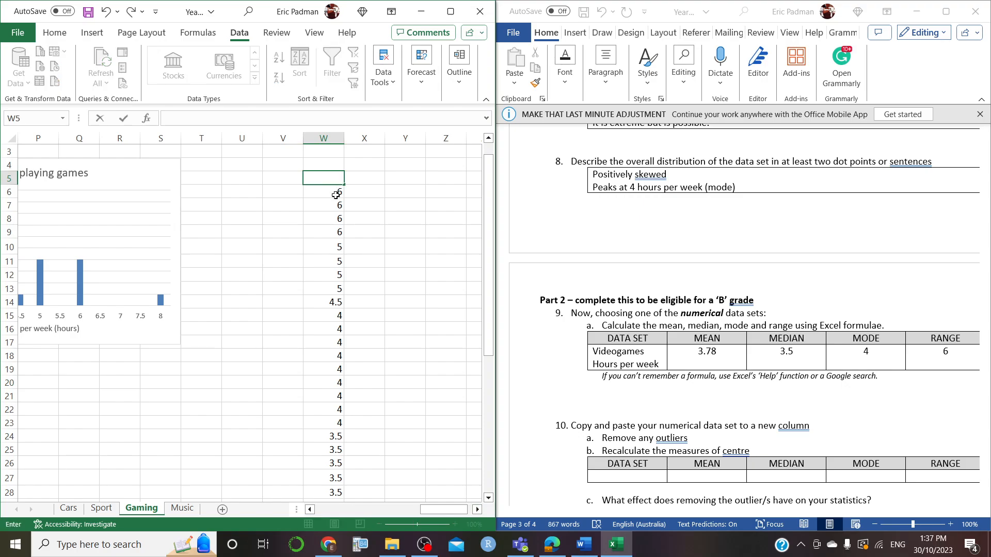
pyautogui.press('Return')
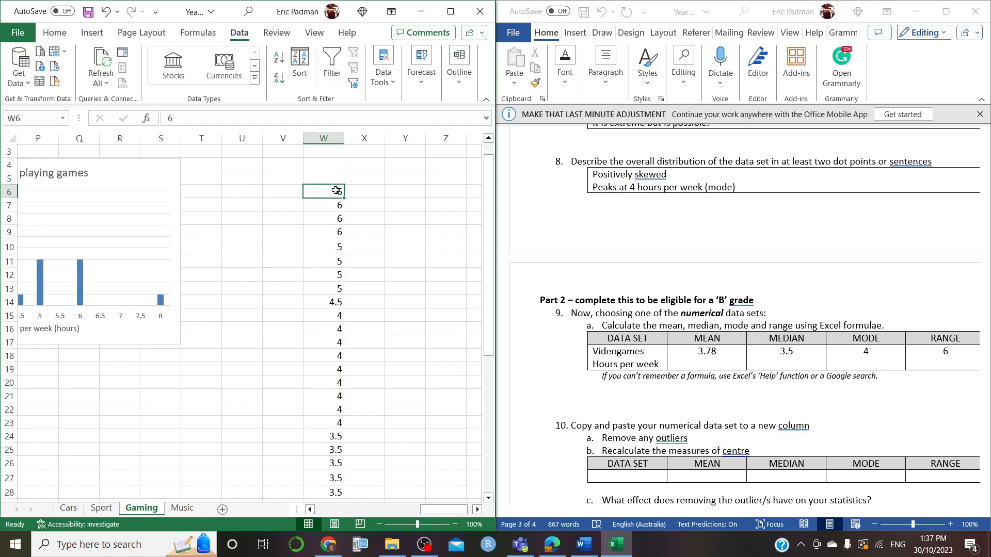
pyautogui.moveTo(336, 190); pyautogui.dragTo(337, 450)
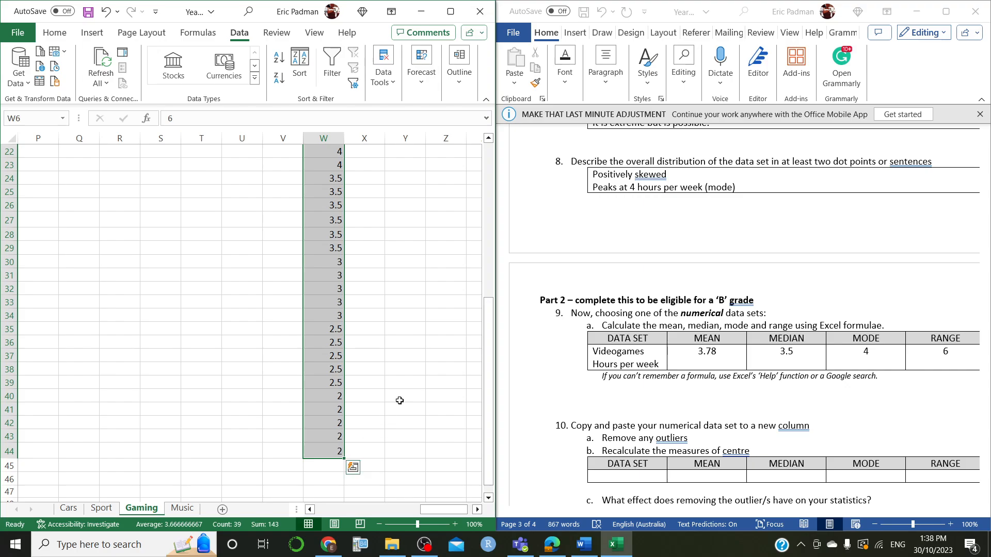
pyautogui.click(413, 364)
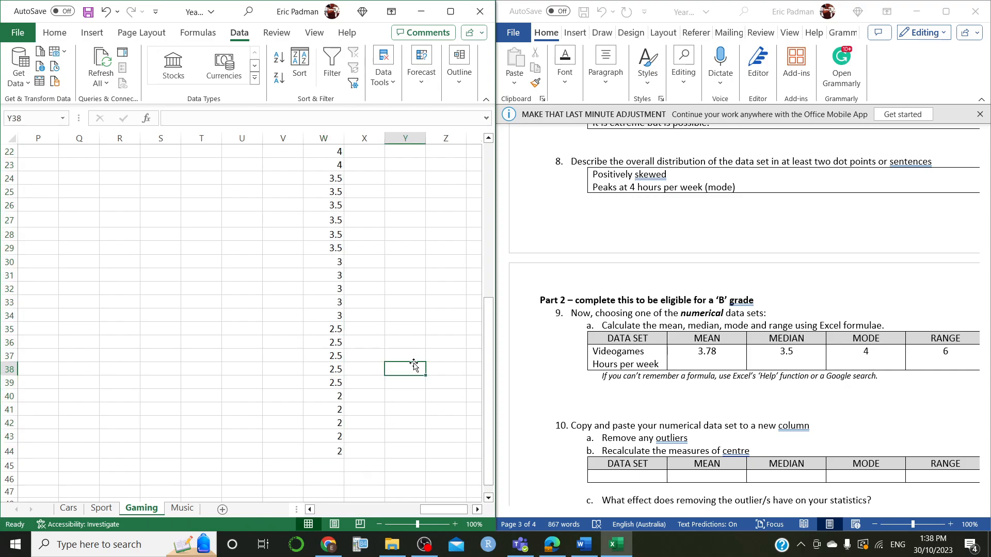
# Step: Clear the outlier value of 8 in B8 from the original time per week column on the Gaming sheet
pyautogui.moveTo(431, 512); pyautogui.dragTo(251, 512)
pyautogui.click(220, 262)
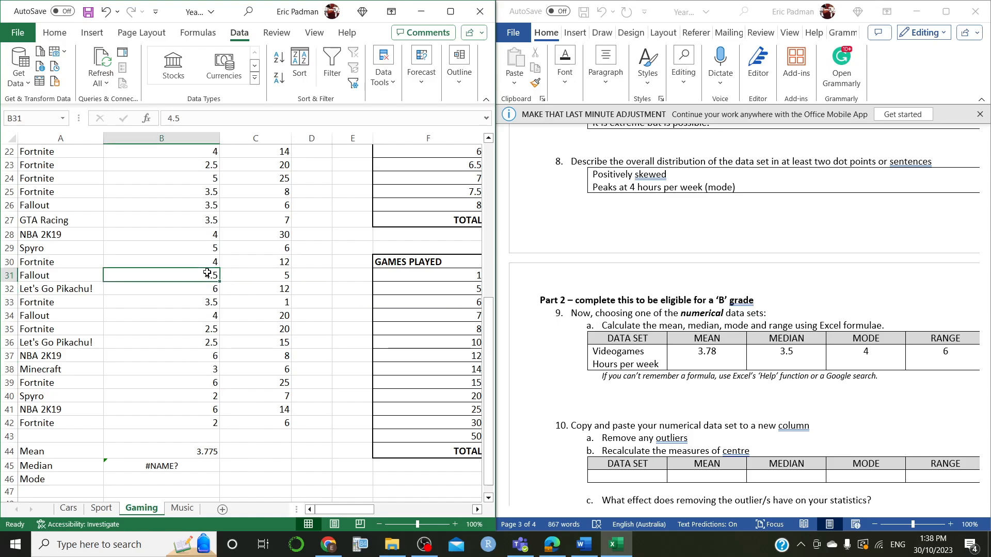
pyautogui.press('Up')
pyautogui.press('Up')
pyautogui.press('Up')
pyautogui.press('Up')
pyautogui.press('Up')
pyautogui.press('Up')
pyautogui.press('Up')
pyautogui.press('Up')
pyautogui.press('Up')
pyautogui.press('Up')
pyautogui.press('Up')
pyautogui.press('Up')
pyautogui.press('Up')
pyautogui.press('Up')
pyautogui.press('Up')
pyautogui.press('Up')
pyautogui.press('Up')
pyautogui.press('Up')
pyautogui.press('Up')
pyautogui.press('Up')
pyautogui.press('Up')
pyautogui.press('Up')
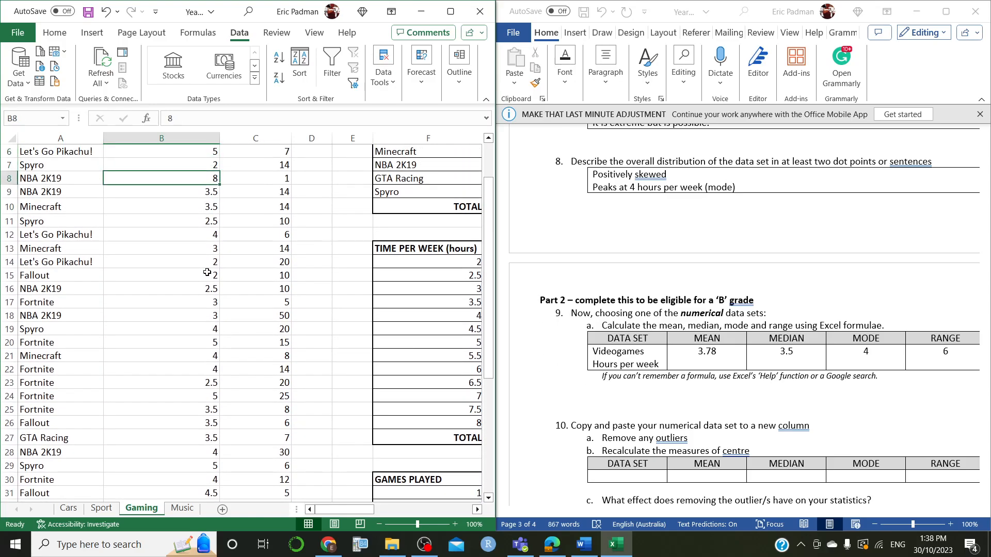
pyautogui.press('BackSpace')
pyautogui.press('Right')
# Step: Review the recalculated mean, median, mode and range in the Question 9 statistics block in columns J and K
pyautogui.press('Right')
pyautogui.press('Right')
pyautogui.press('Right')
pyautogui.press('Right')
pyautogui.press('Right')
pyautogui.press('Right')
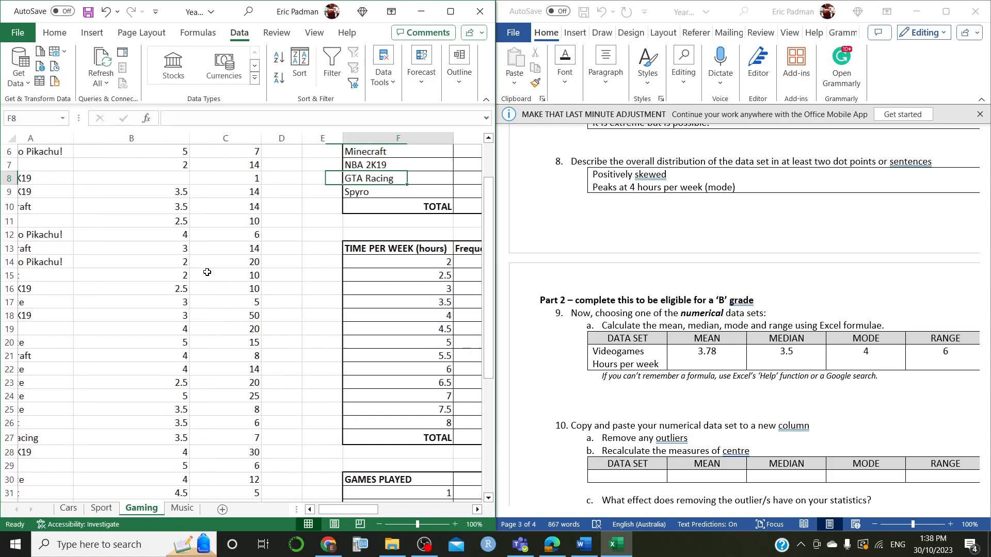
pyautogui.press('Up')
pyautogui.press('Up')
pyautogui.press('Up')
pyautogui.press('Right')
pyautogui.press('Right')
pyautogui.press('Right')
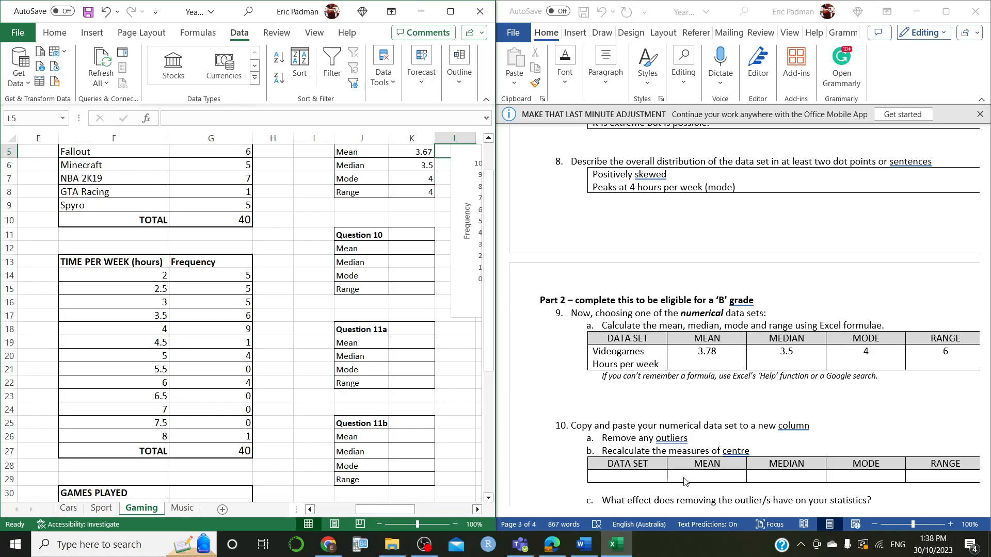
# Step: Fill in the Question 10 table in the Word document with mean 3.67, median 3.5, mode 4 and range 4
pyautogui.click(642, 478)
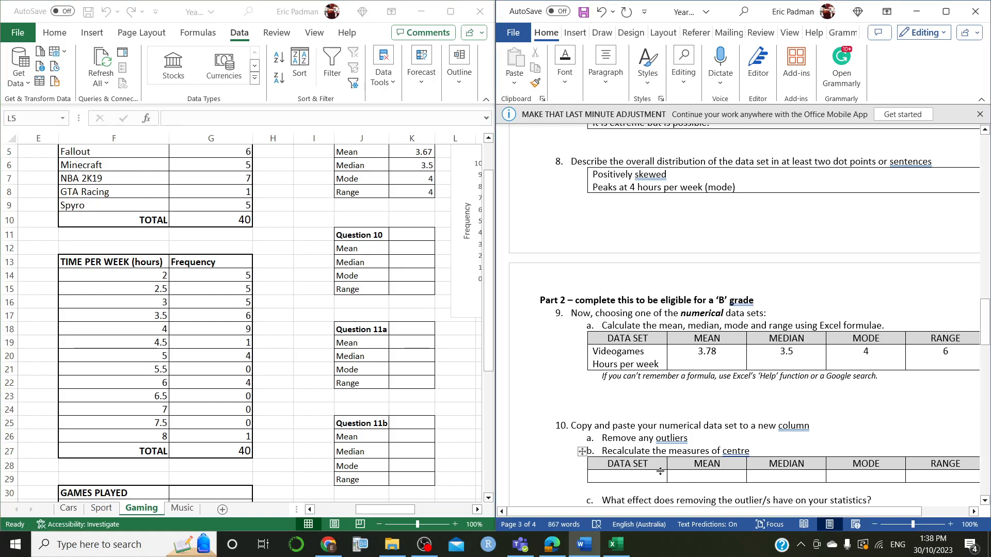
pyautogui.click(695, 476)
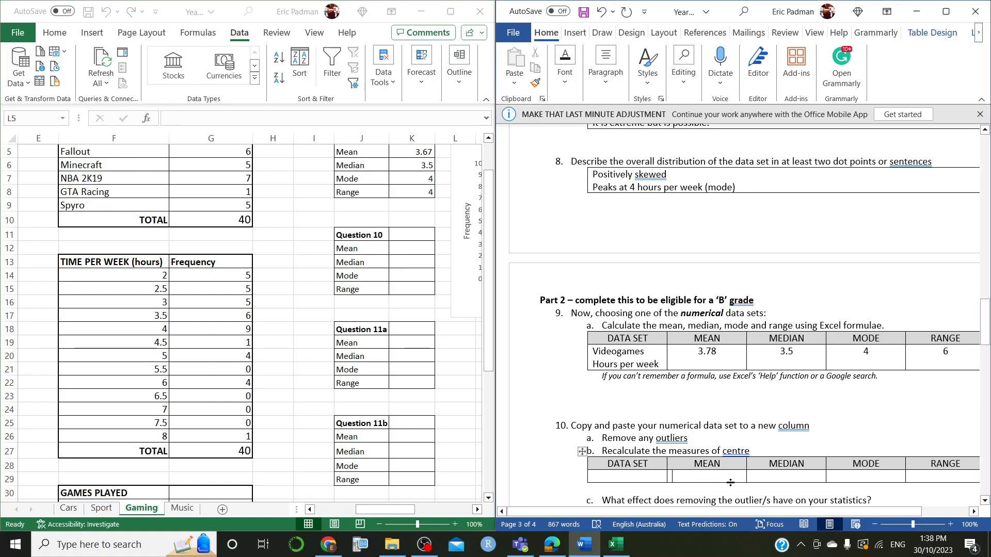
pyautogui.write('3.67 ')
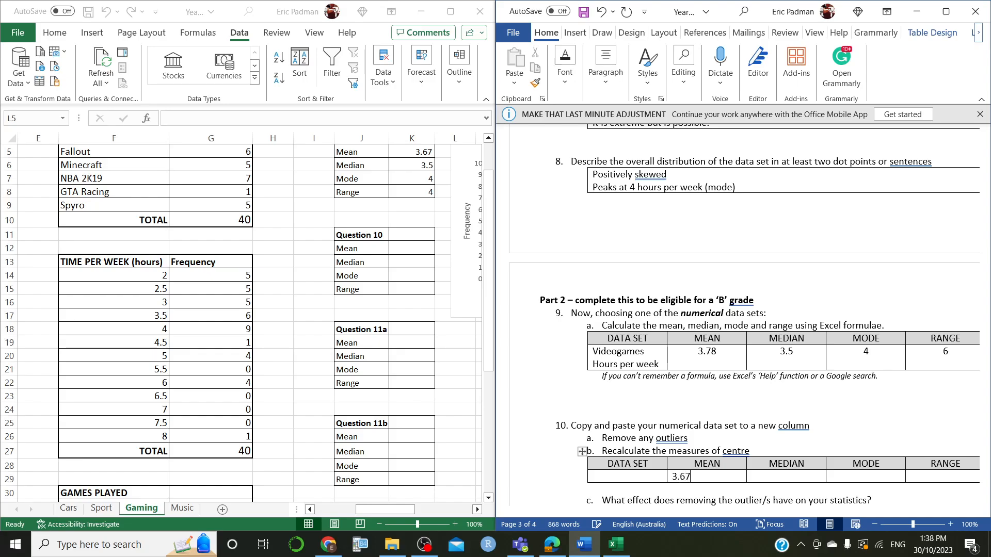
pyautogui.write('3.5 4 4')
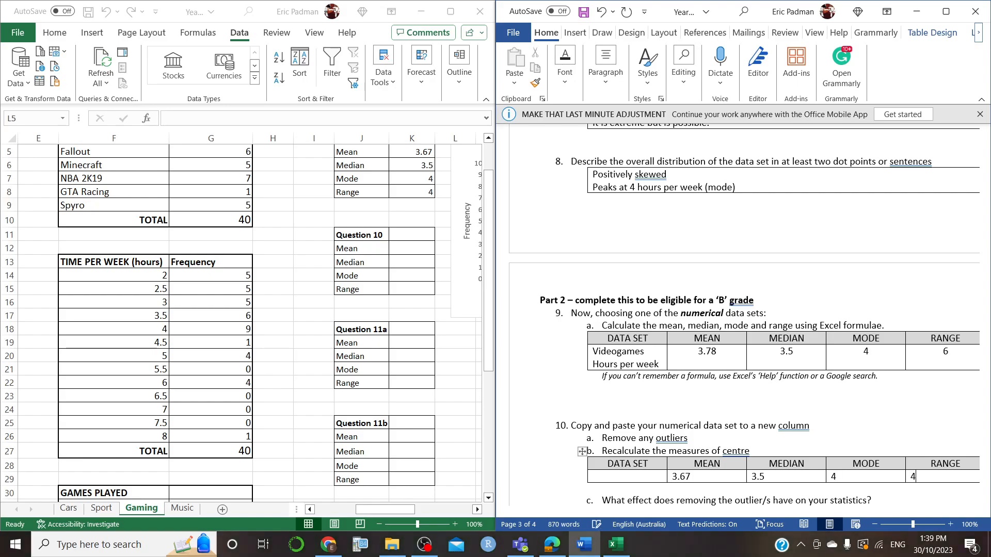
pyautogui.press('Down')
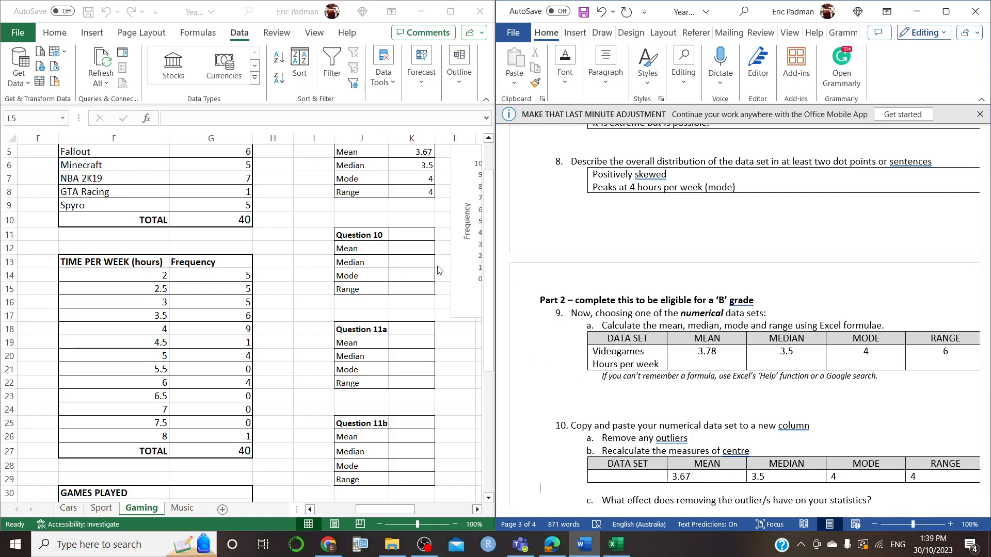
# Step: Switch back to Excel and restore the value 8 in cell B8 of the original hours column
pyautogui.hotkey('alt', 'Tab')
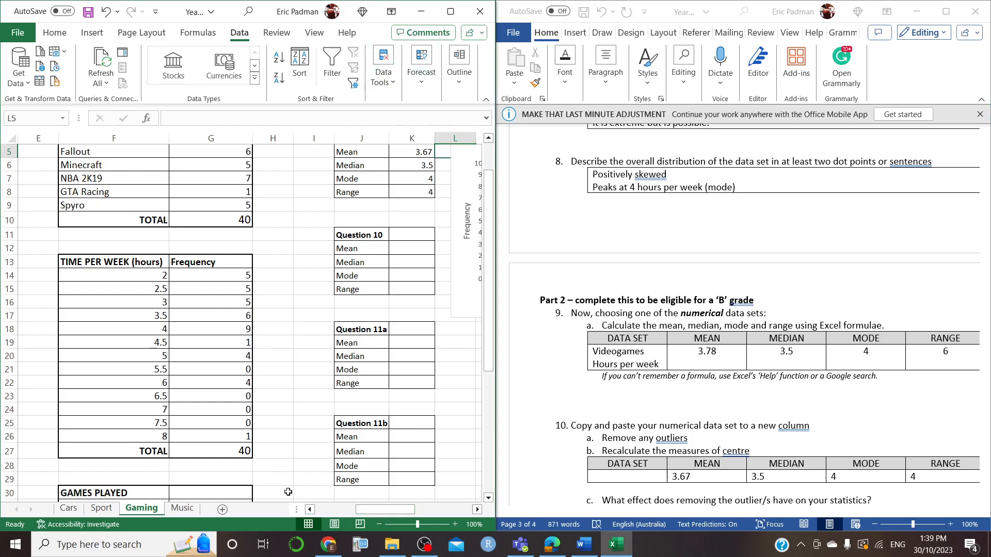
pyautogui.click(328, 510)
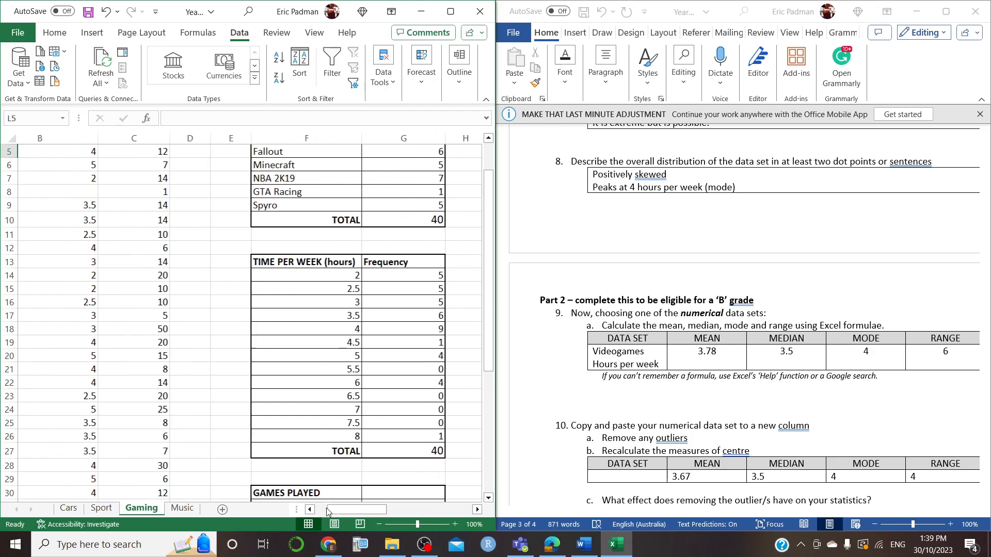
pyautogui.click(208, 191)
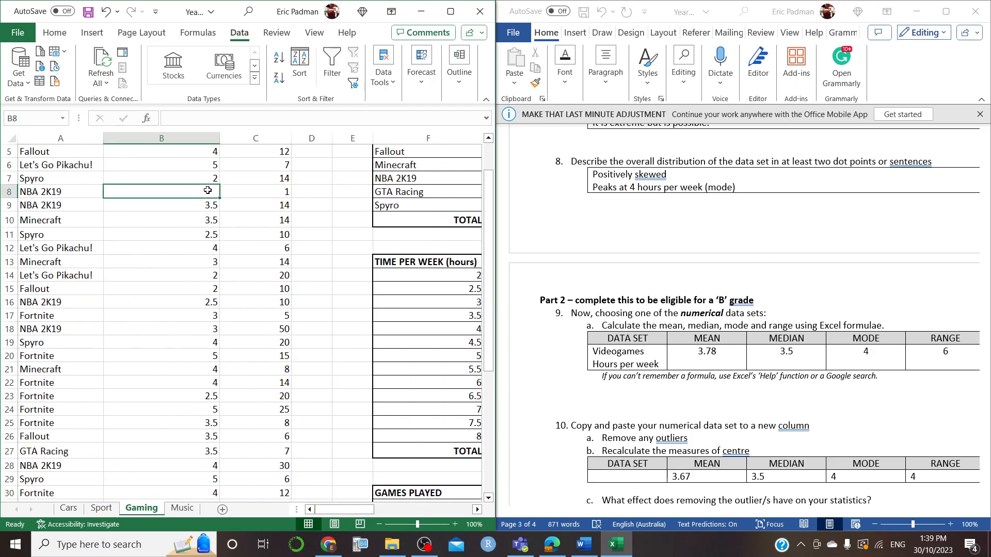
pyautogui.press('Right')
# Step: Enter the Question 10 statistics in K12:K15 as mean 3.67, median 3.5, mode 4 and range 4
pyautogui.press('Right')
pyautogui.press('Right')
pyautogui.press('Right')
pyautogui.press('Right')
pyautogui.press('Right')
pyautogui.press('Right')
pyautogui.press('Right')
pyautogui.press('Right')
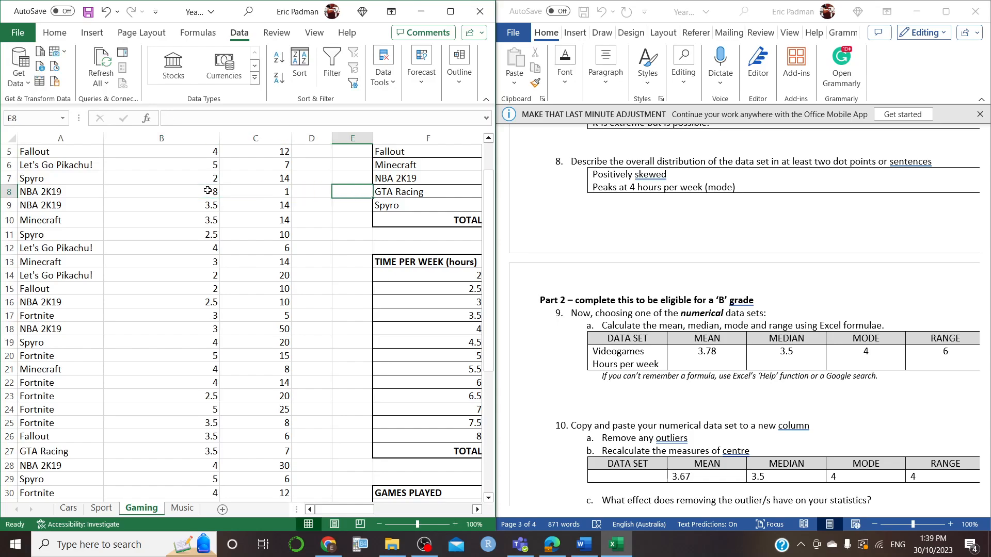
pyautogui.press('Right')
pyautogui.press('Right')
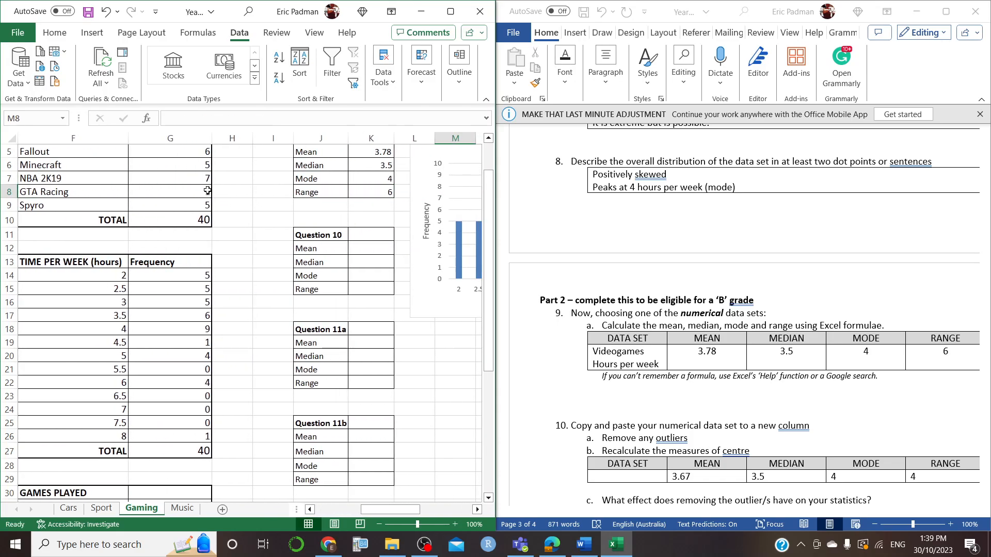
pyautogui.click(386, 249)
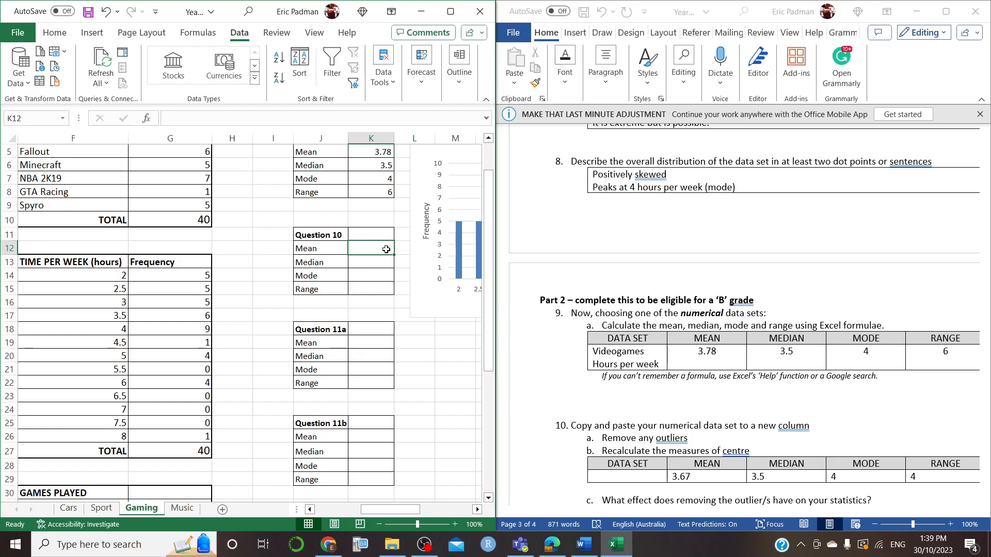
pyautogui.write('3.')
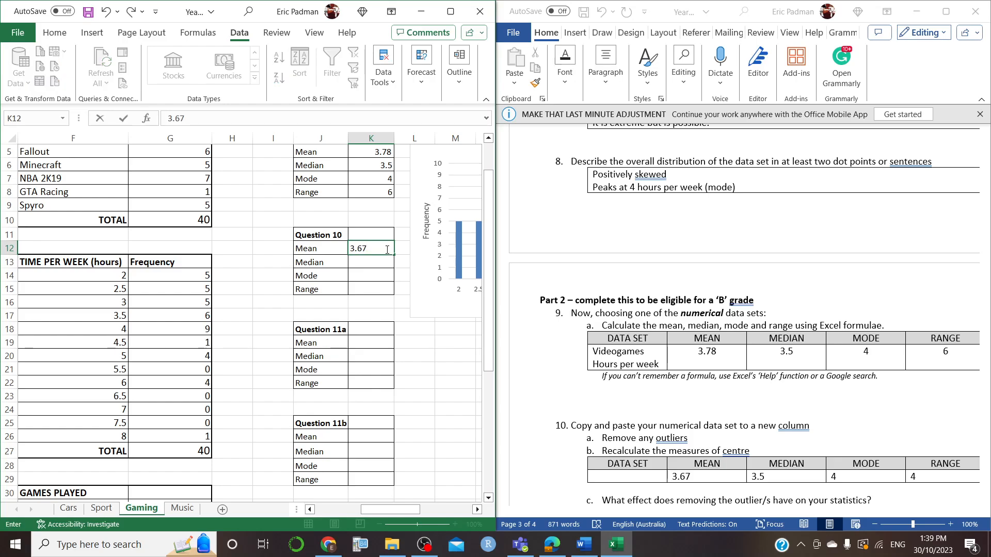
pyautogui.write('67')
pyautogui.press('Return')
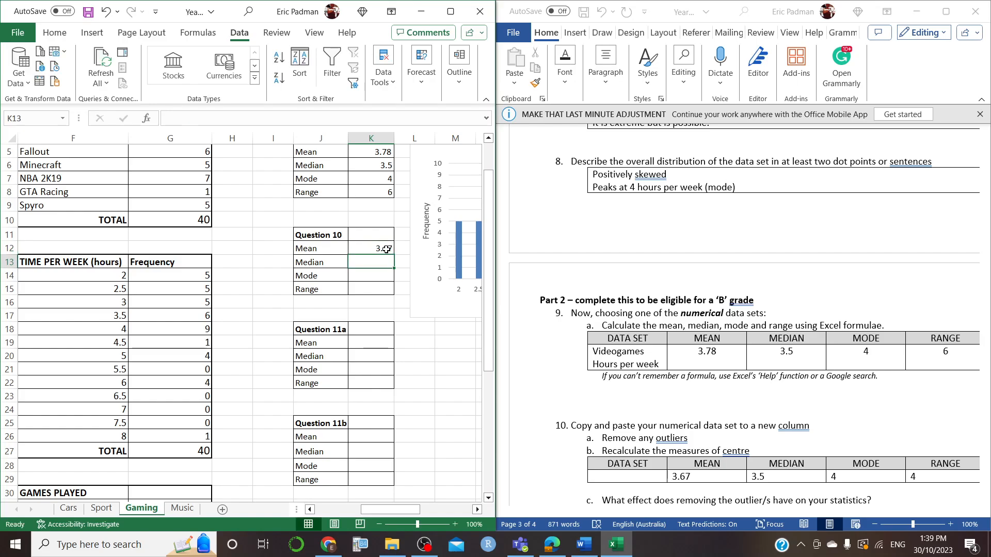
pyautogui.write('3.5')
pyautogui.press('Return')
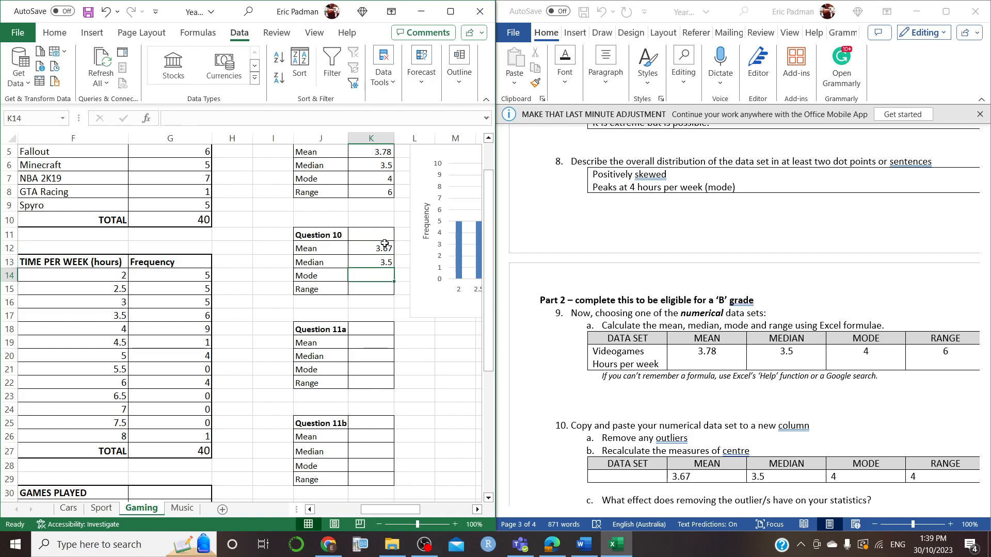
pyautogui.write('4')
pyautogui.press('Return')
pyautogui.write('4')
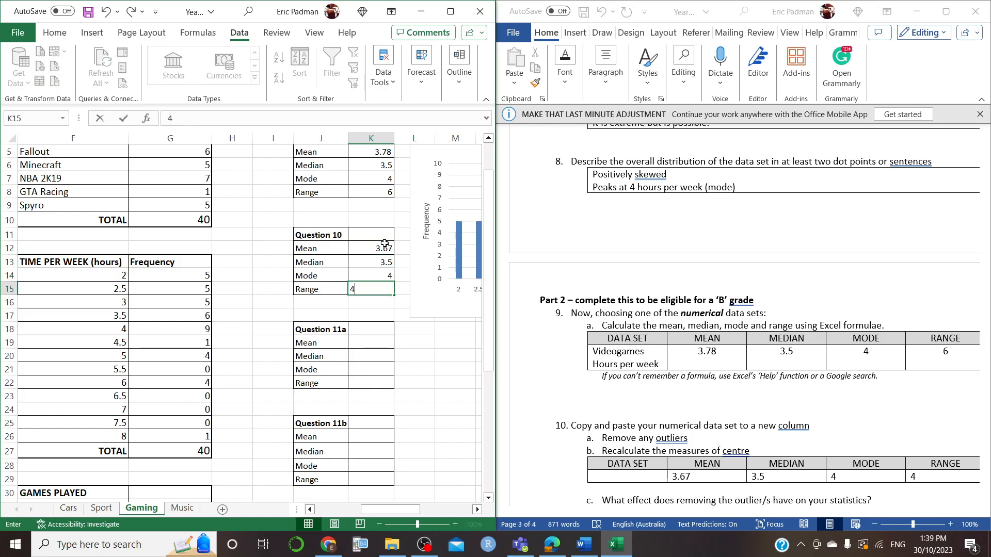
pyautogui.press('Return')
pyautogui.press('Return')
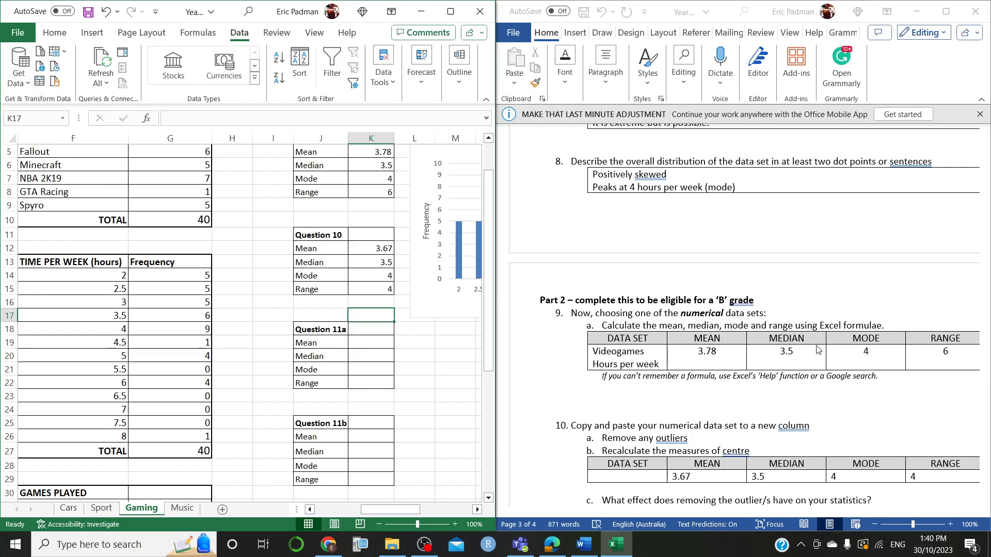
pyautogui.doubleClick(865, 351)
pyautogui.press('BackSpace')
pyautogui.click(928, 218)
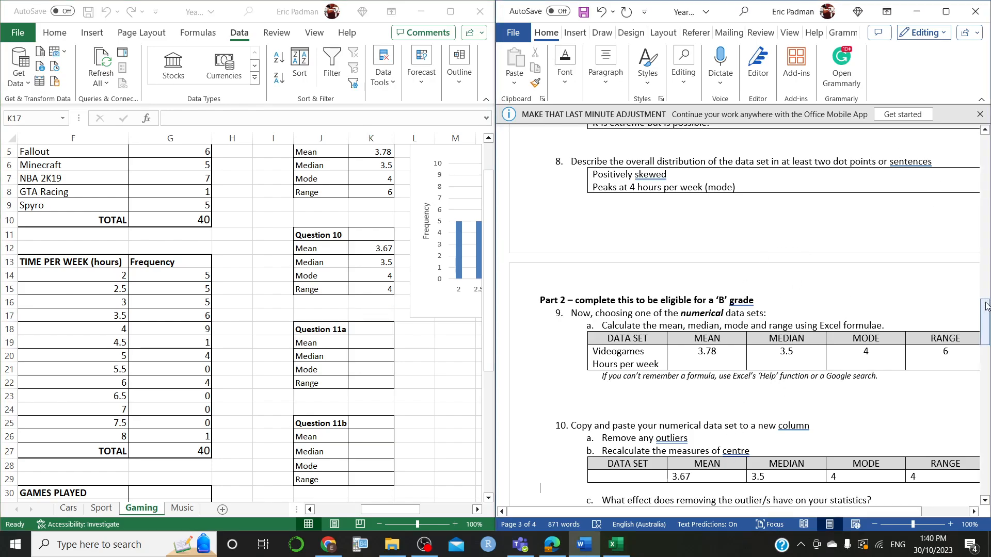
pyautogui.moveTo(986, 320); pyautogui.dragTo(986, 328)
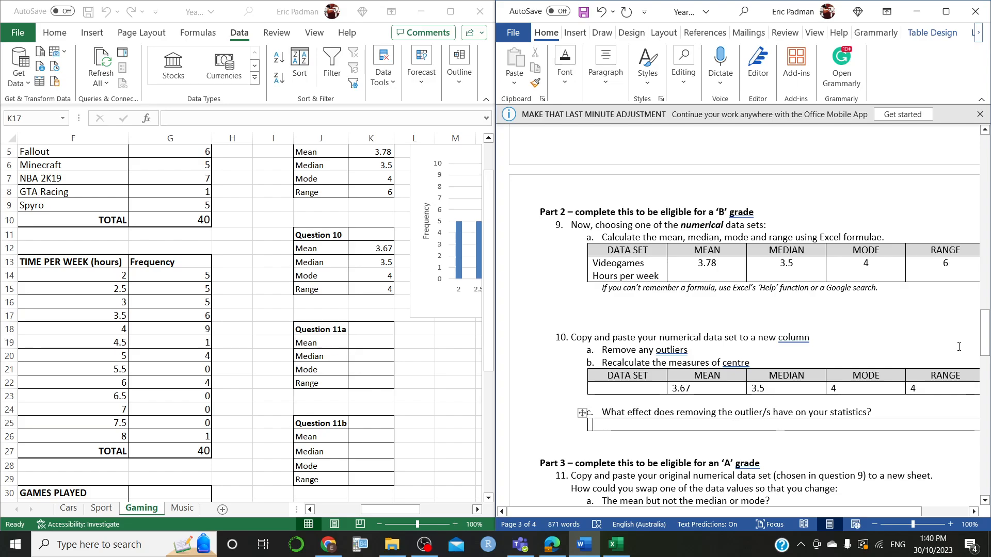
pyautogui.moveTo(988, 359); pyautogui.dragTo(989, 305)
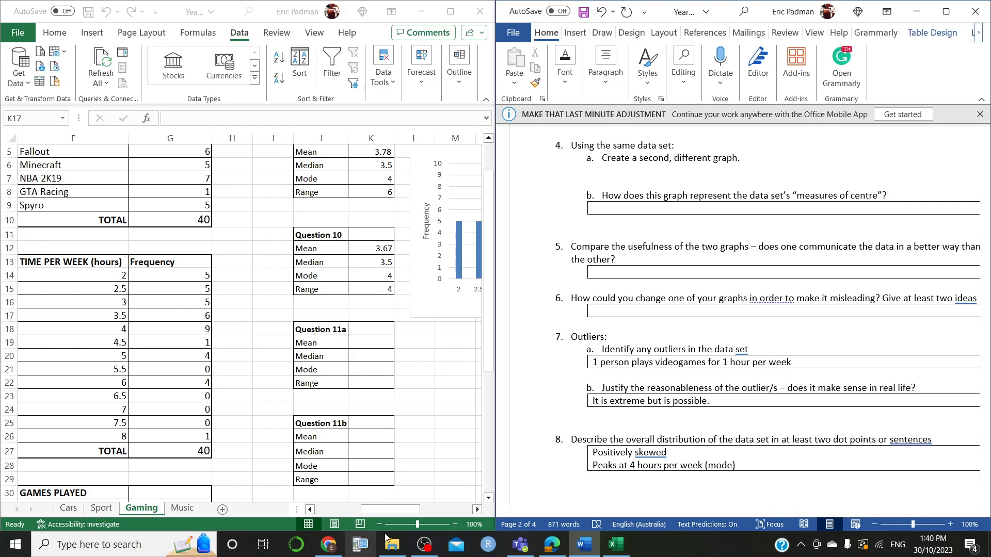
pyautogui.click(424, 545)
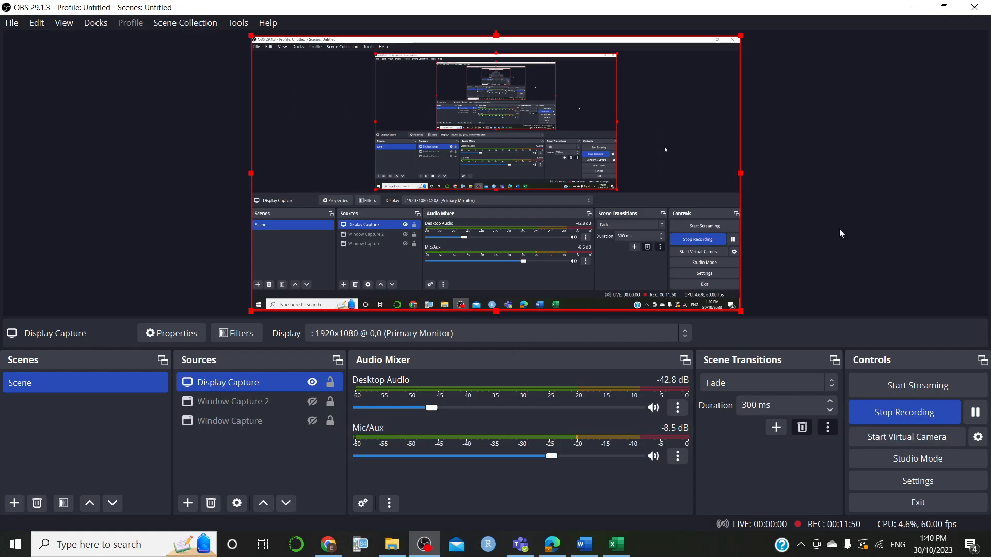